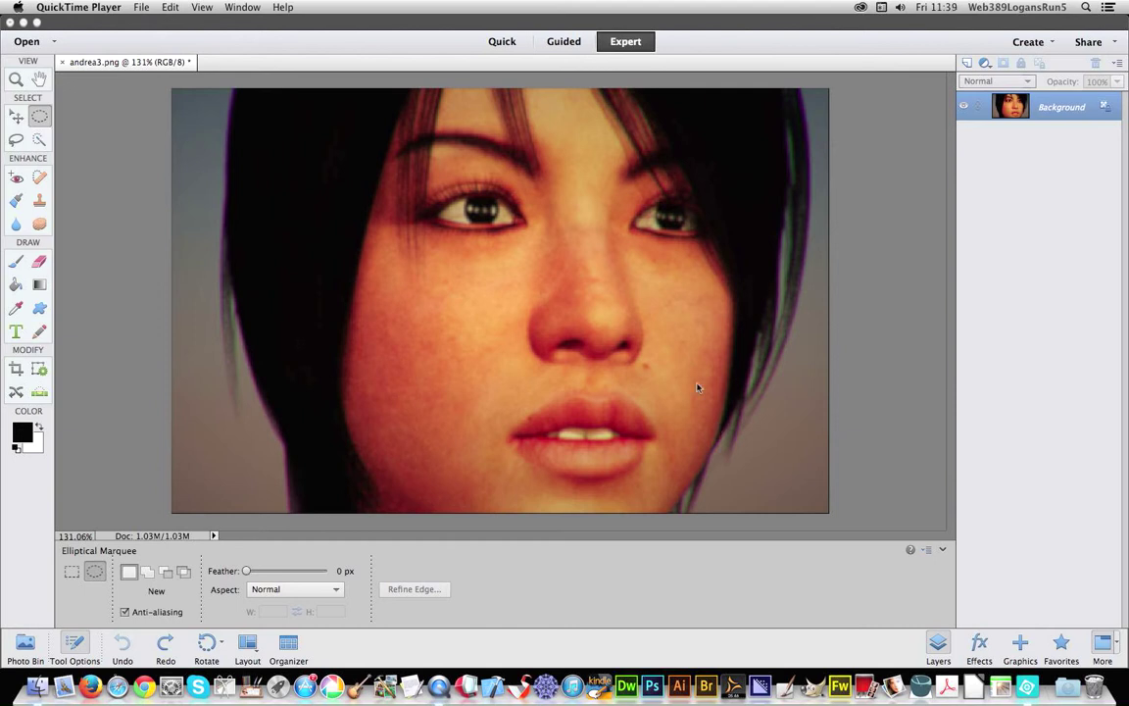
Step: Switch the editor to Guided mode so the Photo Effects and Photo Play edits are listed
{"action": "left_click", "coordinate": [577, 40]}
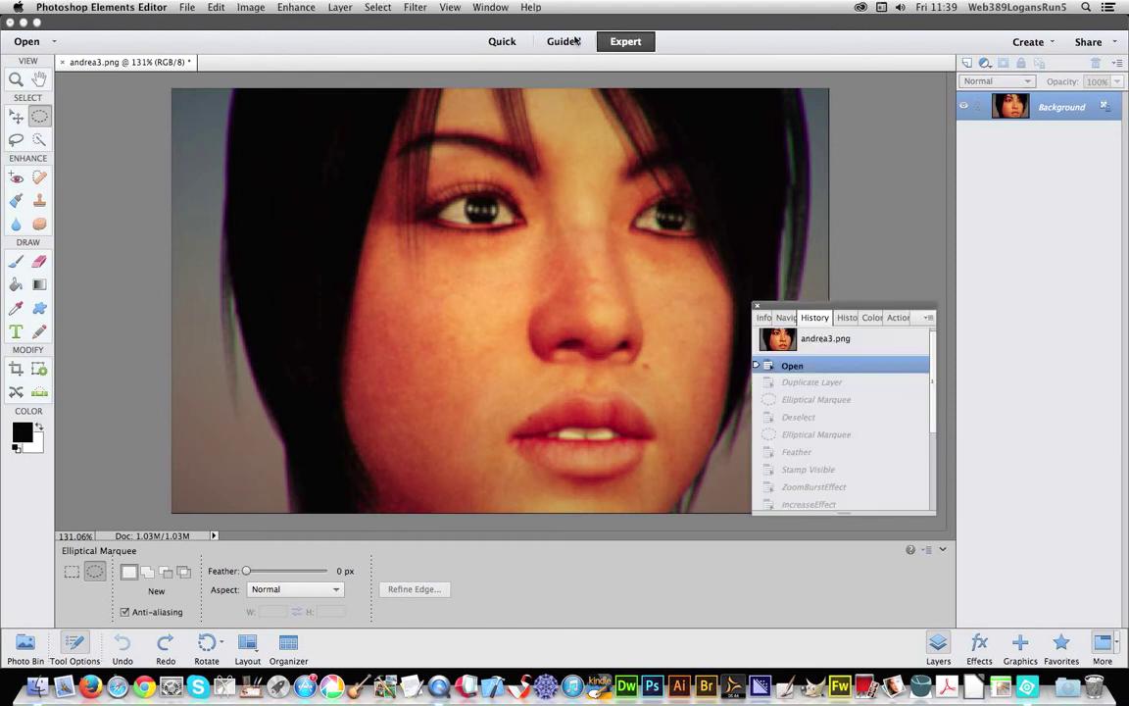
{"action": "left_click", "coordinate": [576, 40]}
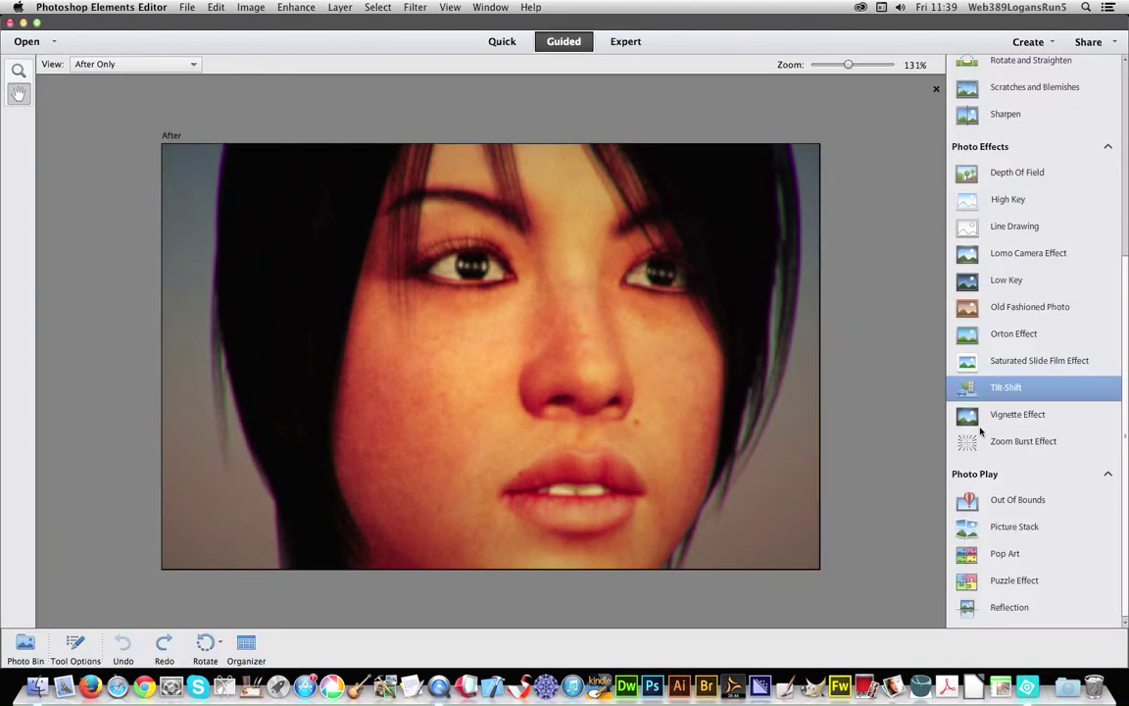
{"action": "left_click", "coordinate": [1006, 443]}
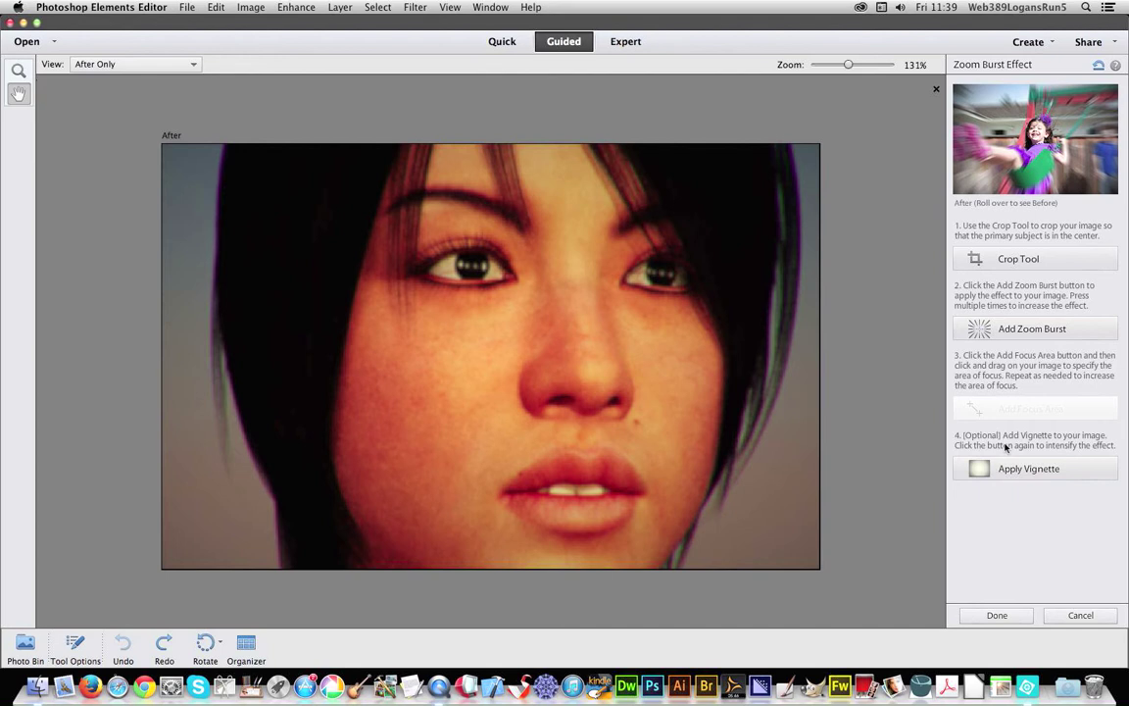
{"action": "left_click", "coordinate": [1018, 330]}
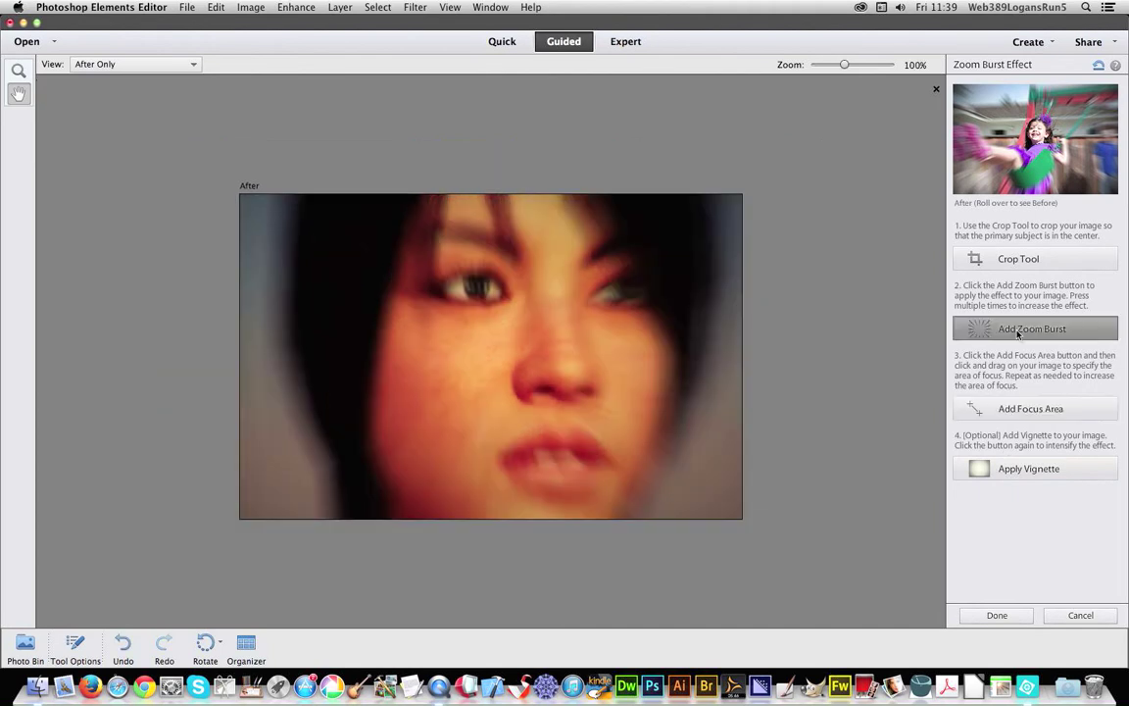
{"action": "left_click", "coordinate": [1018, 331]}
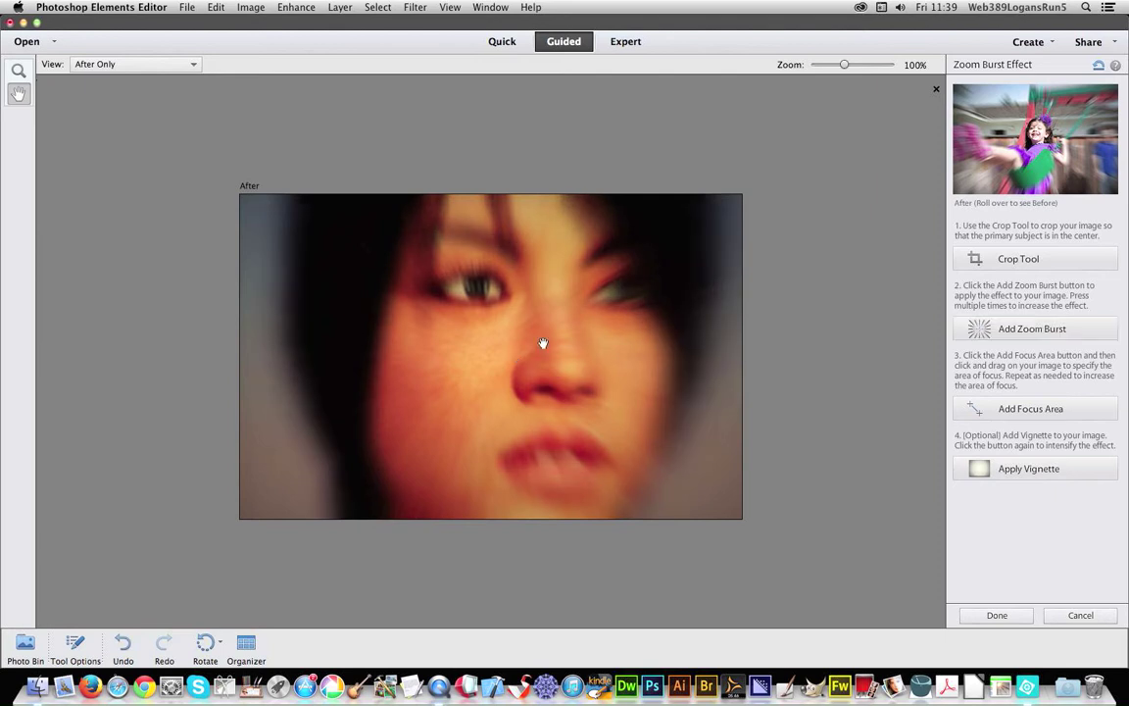
{"action": "left_click", "coordinate": [1037, 474]}
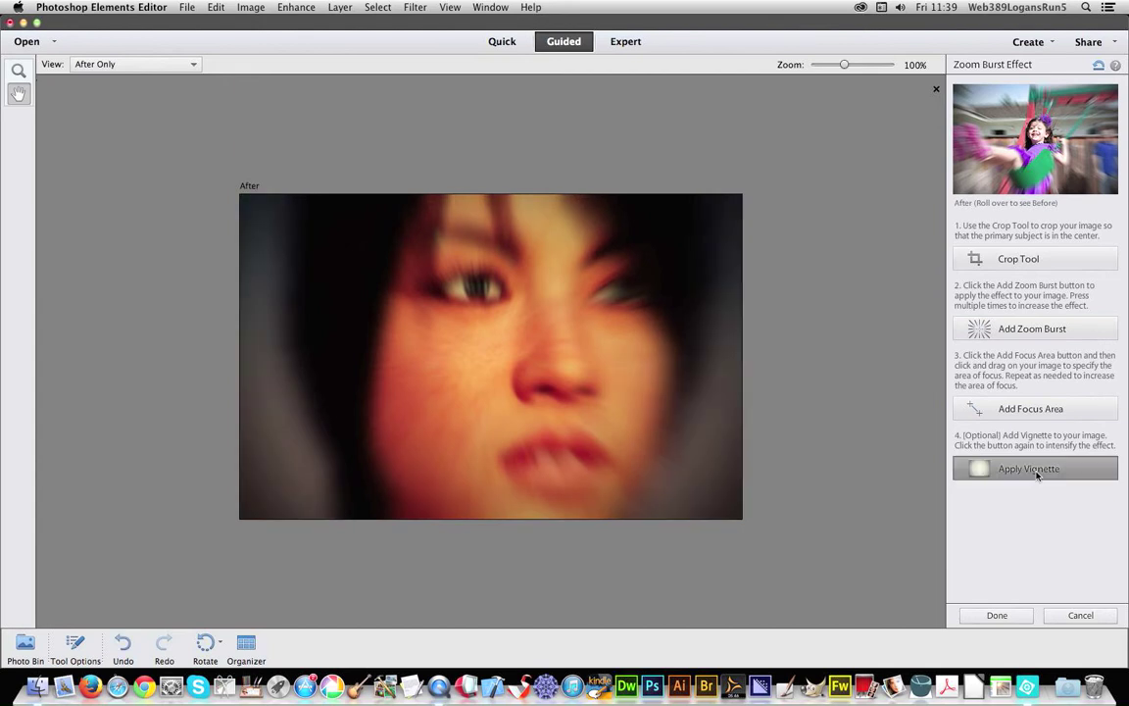
{"action": "left_click", "coordinate": [1034, 475]}
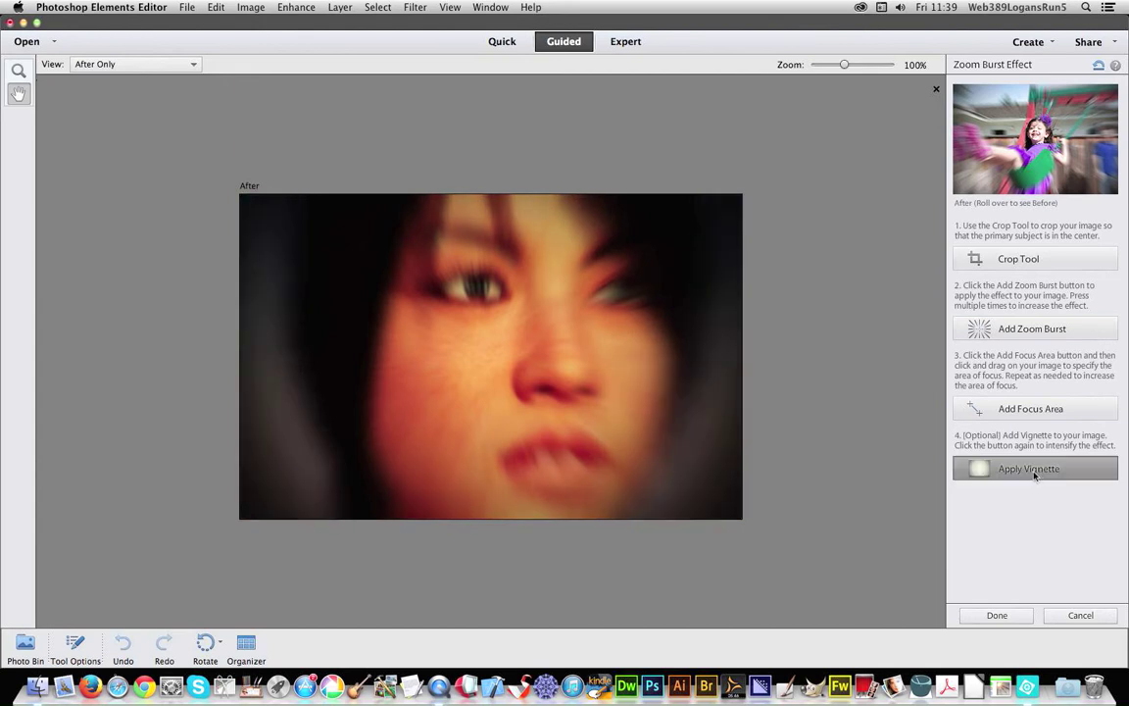
{"action": "left_click", "coordinate": [1075, 616]}
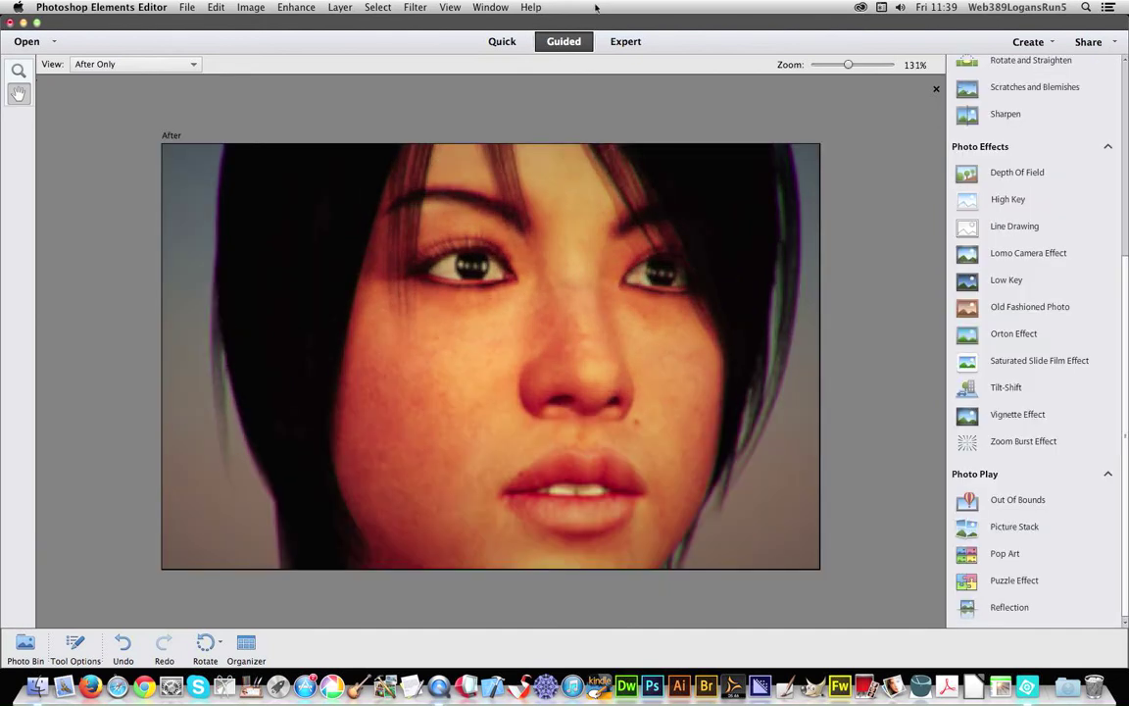
Step: Return to Expert mode and duplicate the Background layer as 'Background copy'
{"action": "left_click", "coordinate": [625, 42]}
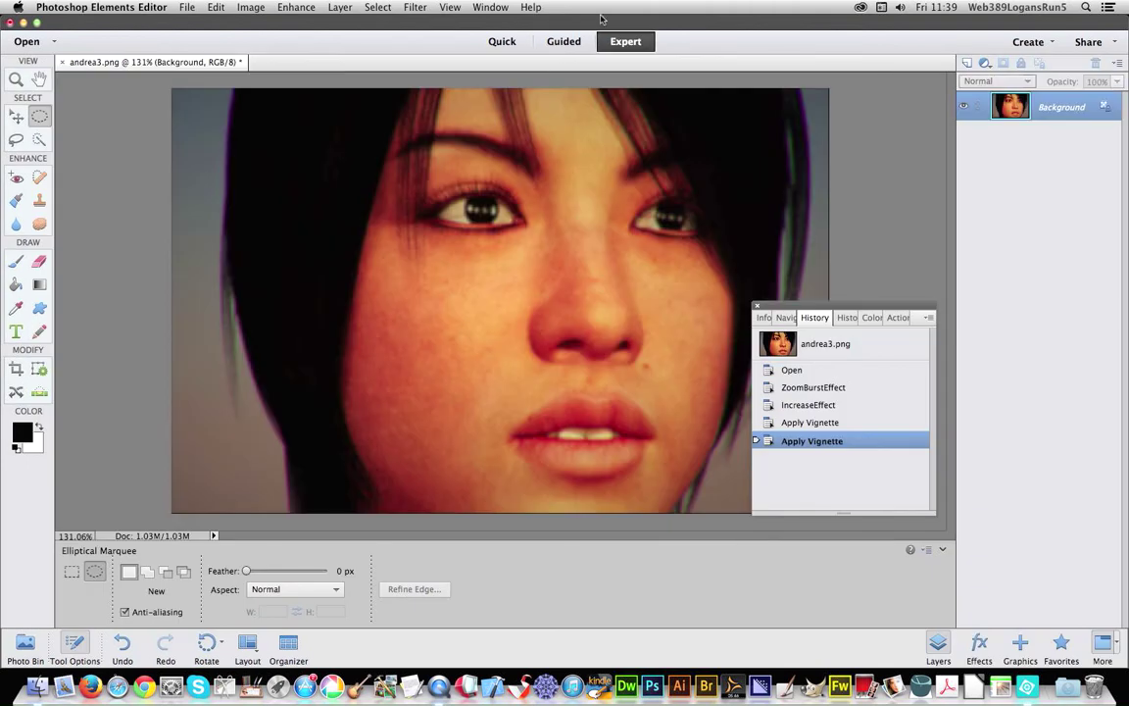
{"action": "left_click", "coordinate": [340, 7]}
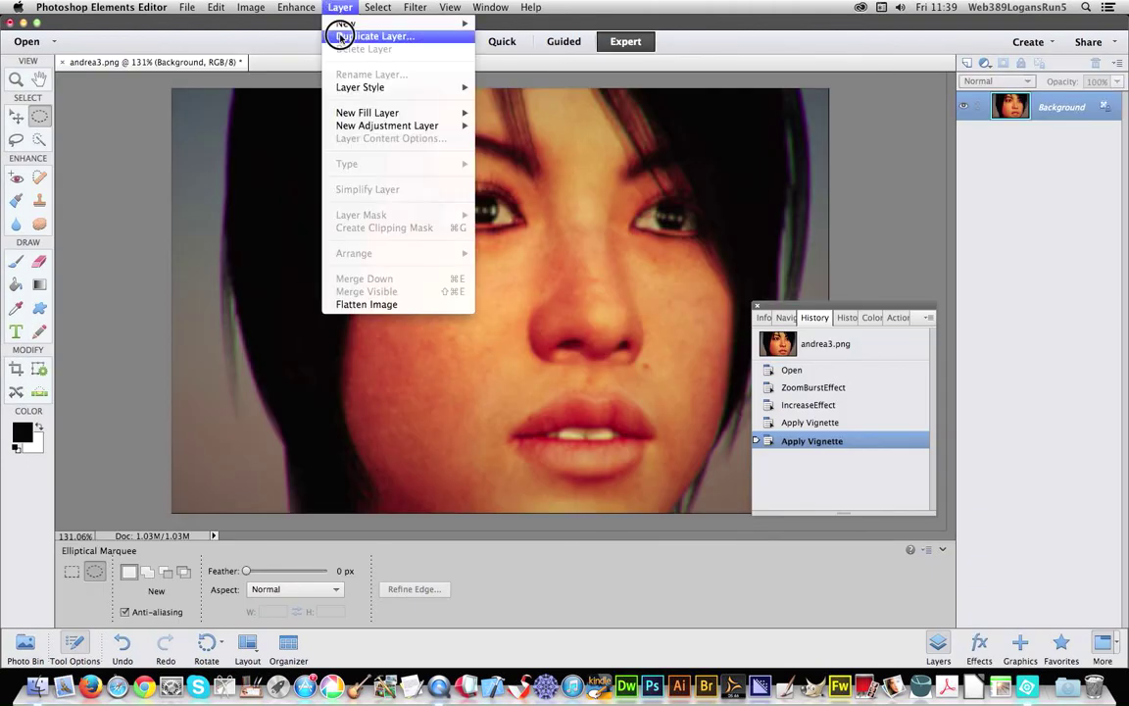
{"action": "left_click", "coordinate": [373, 37]}
{"action": "left_click", "coordinate": [691, 286]}
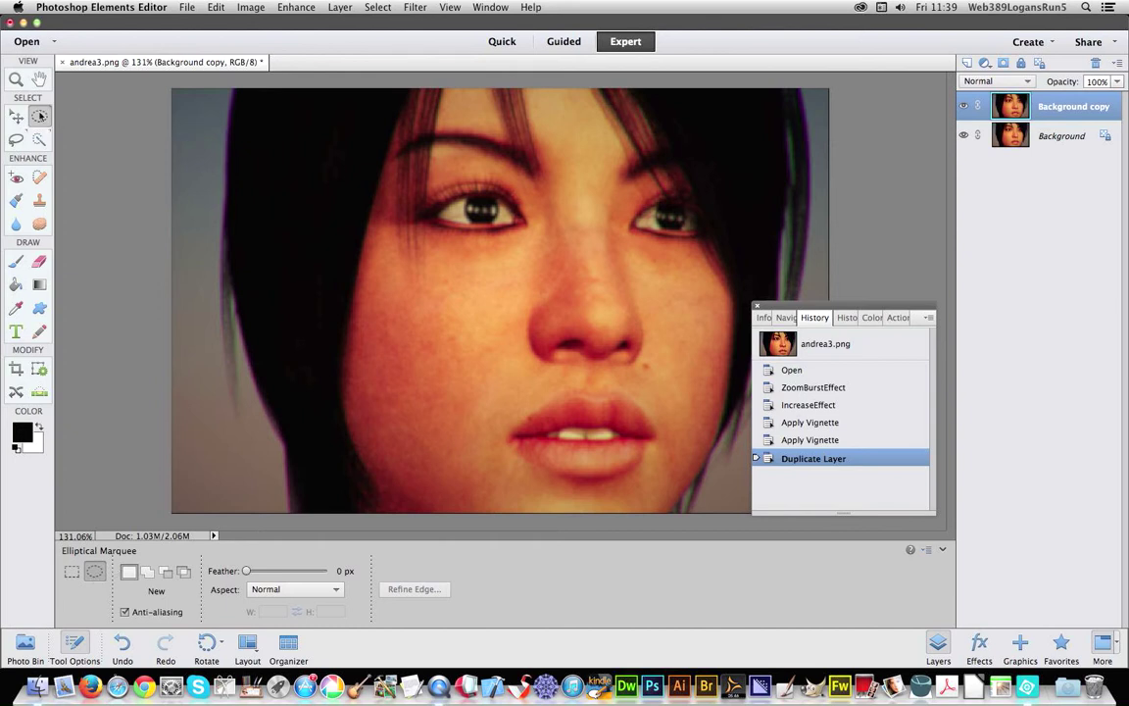
Step: Draw an elliptical selection over the eyes and nose and feather it by 20 pixels
{"action": "mouse_move", "coordinate": [382, 120]}
{"action": "left_mouse_down"}
{"action": "mouse_move", "coordinate": [746, 345]}
{"action": "mouse_move", "coordinate": [740, 336]}
{"action": "left_mouse_up"}
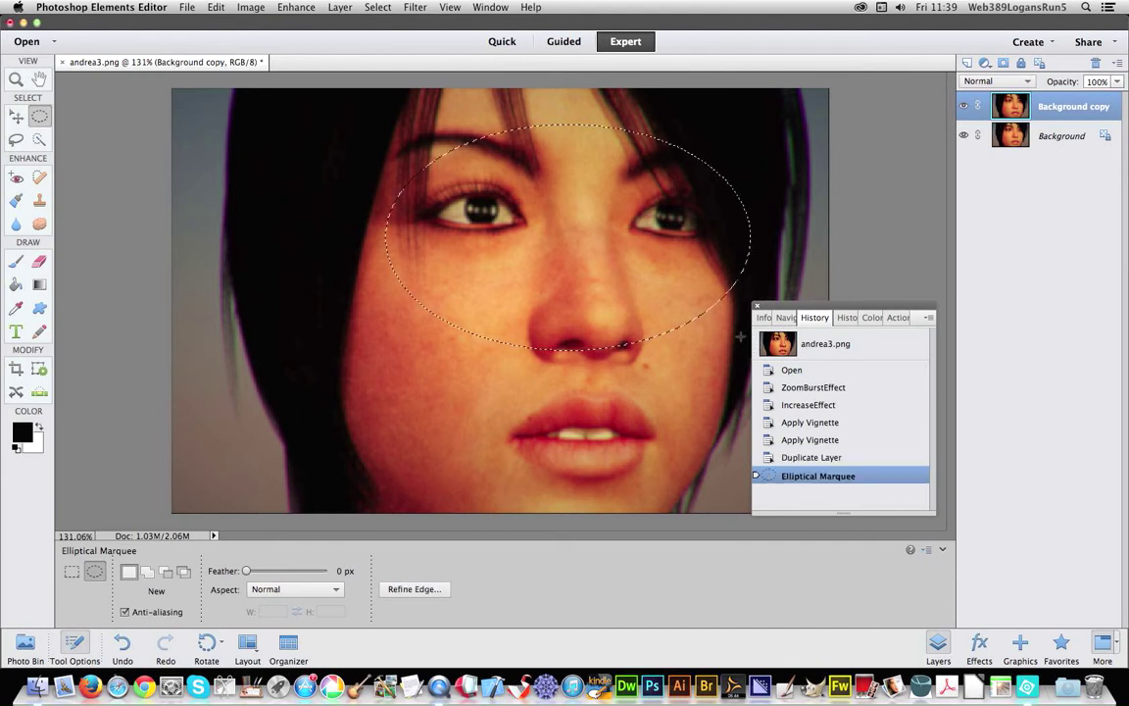
{"action": "left_click", "coordinate": [377, 6]}
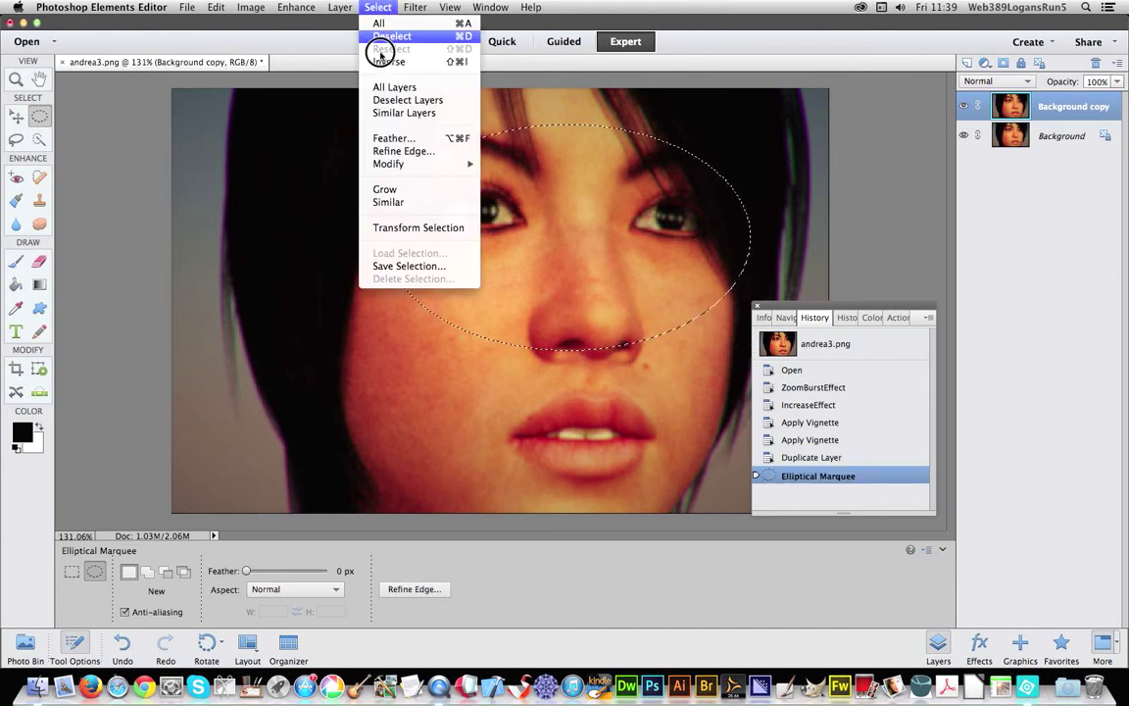
{"action": "left_click", "coordinate": [413, 144]}
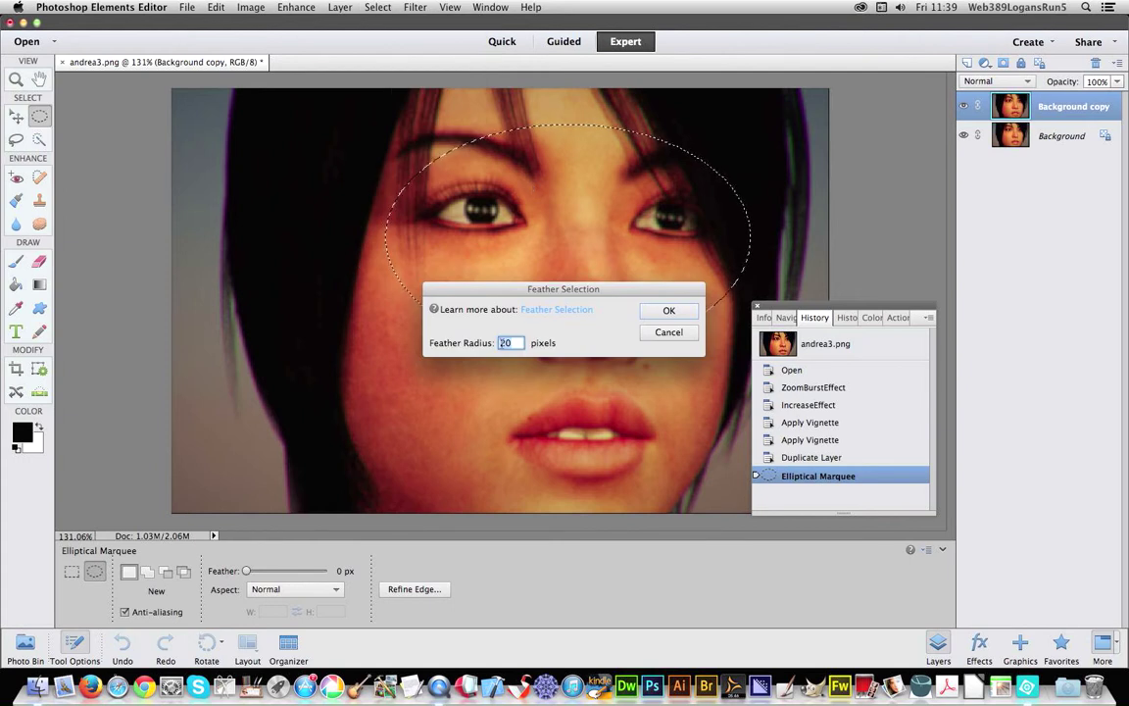
{"action": "left_click", "coordinate": [668, 311]}
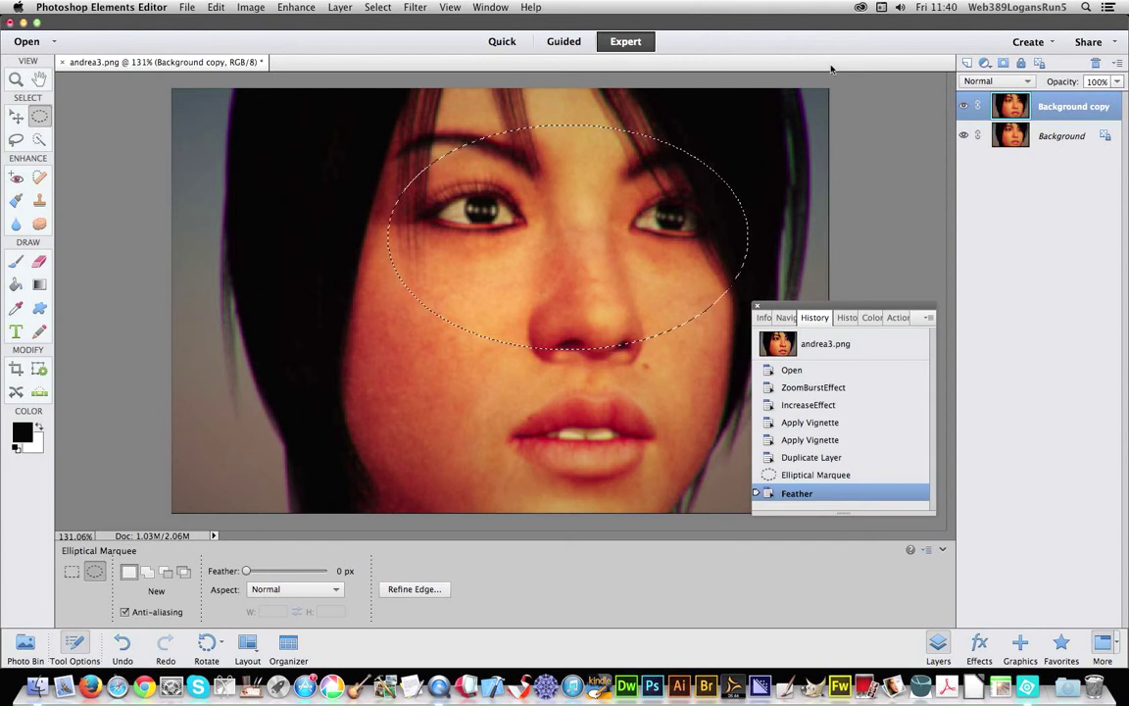
Step: In the guided Zoom Burst Effect, add the zoom burst six times for a strong blur
{"action": "left_click", "coordinate": [569, 43]}
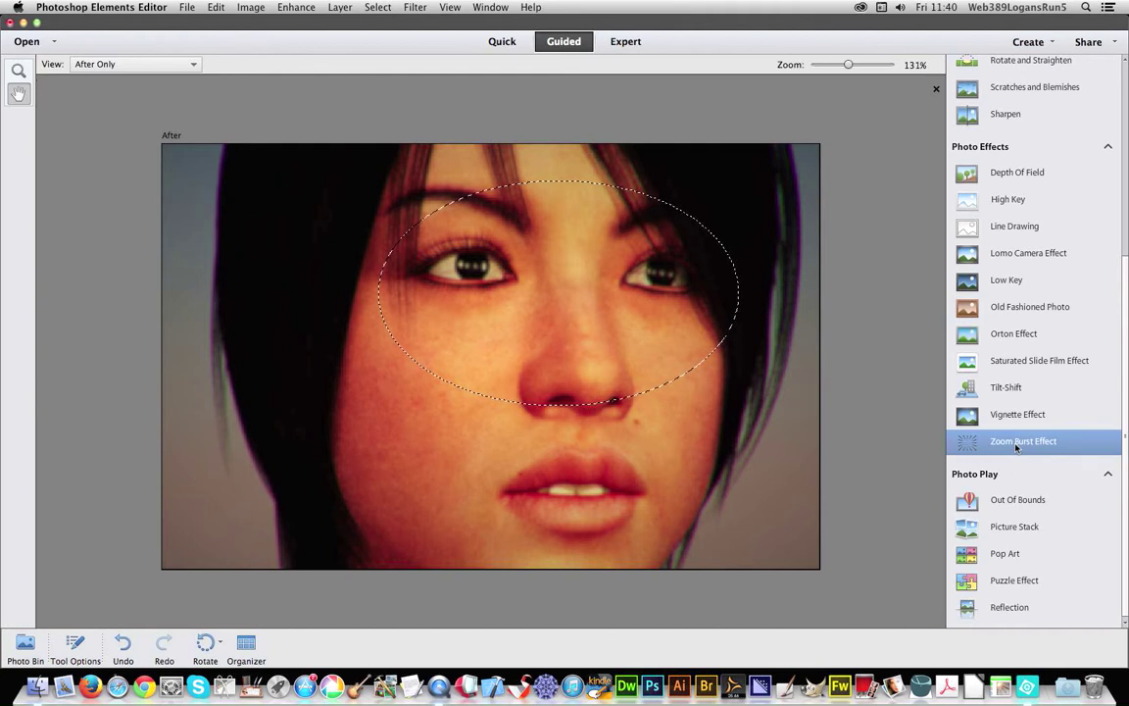
{"action": "left_click", "coordinate": [1017, 443]}
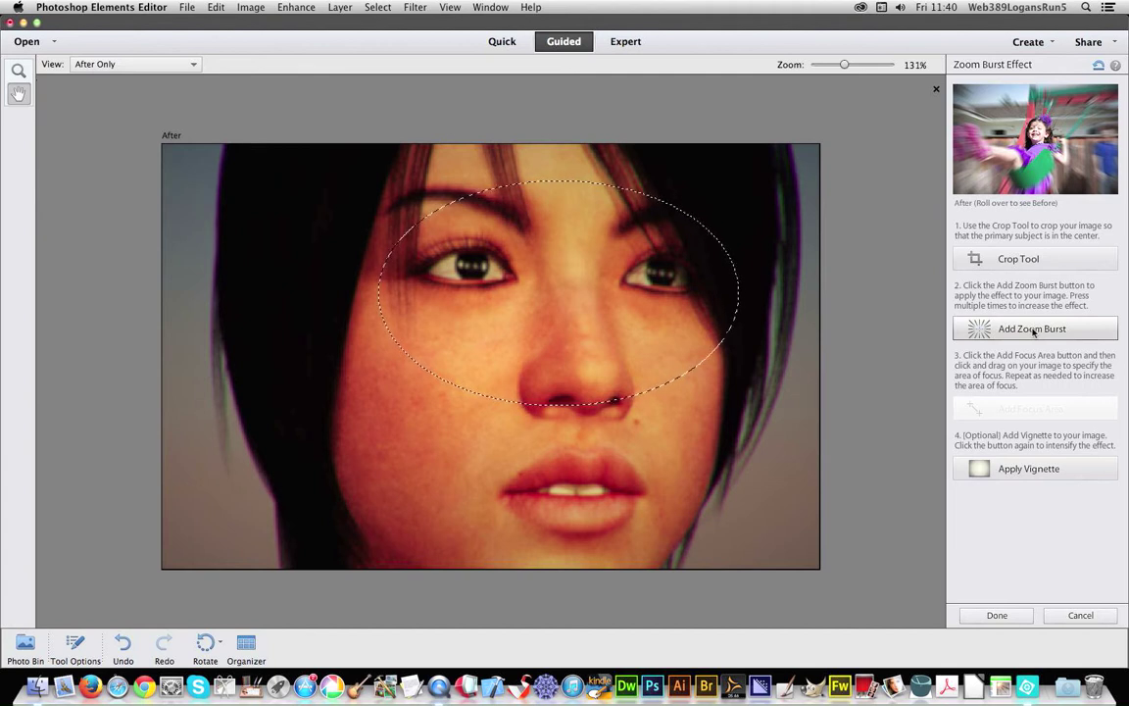
{"action": "left_click", "coordinate": [1033, 330]}
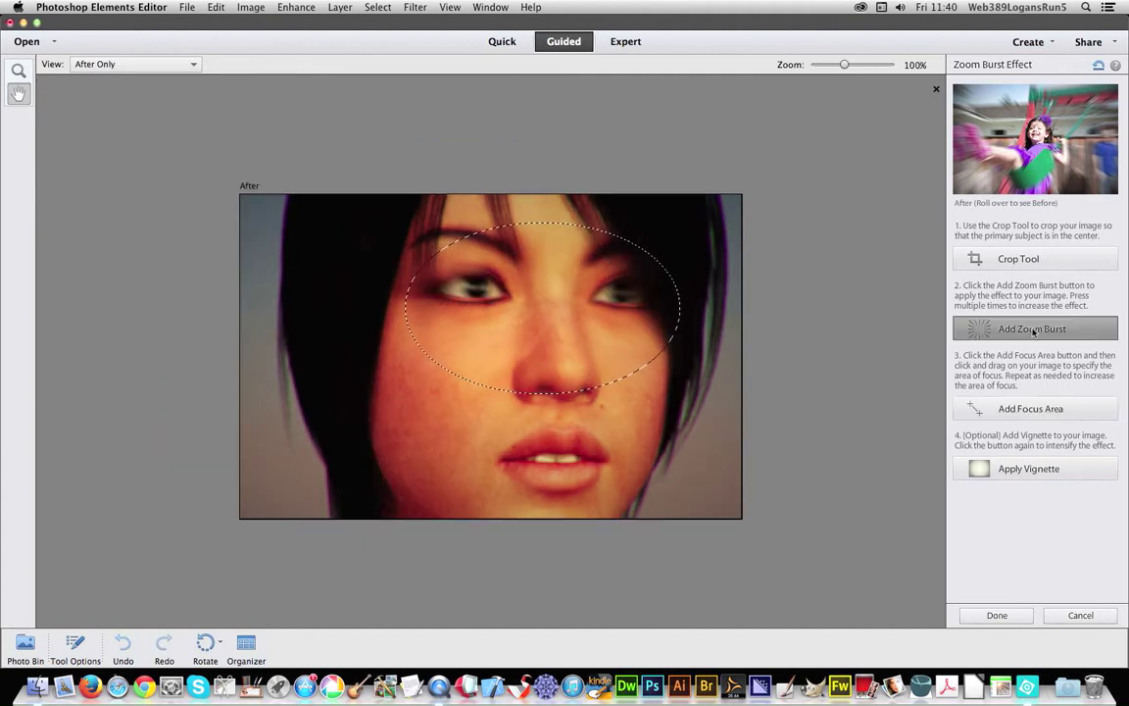
{"action": "left_click", "coordinate": [1033, 330]}
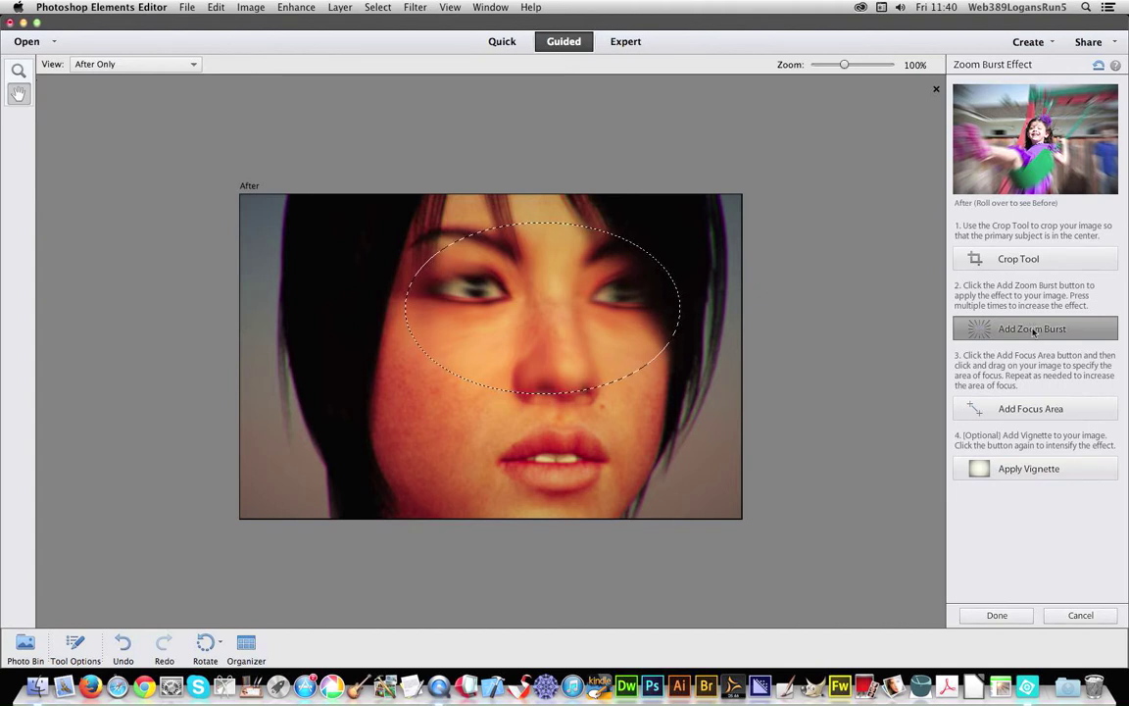
{"action": "left_click", "coordinate": [1033, 330]}
{"action": "left_click", "coordinate": [1033, 330]}
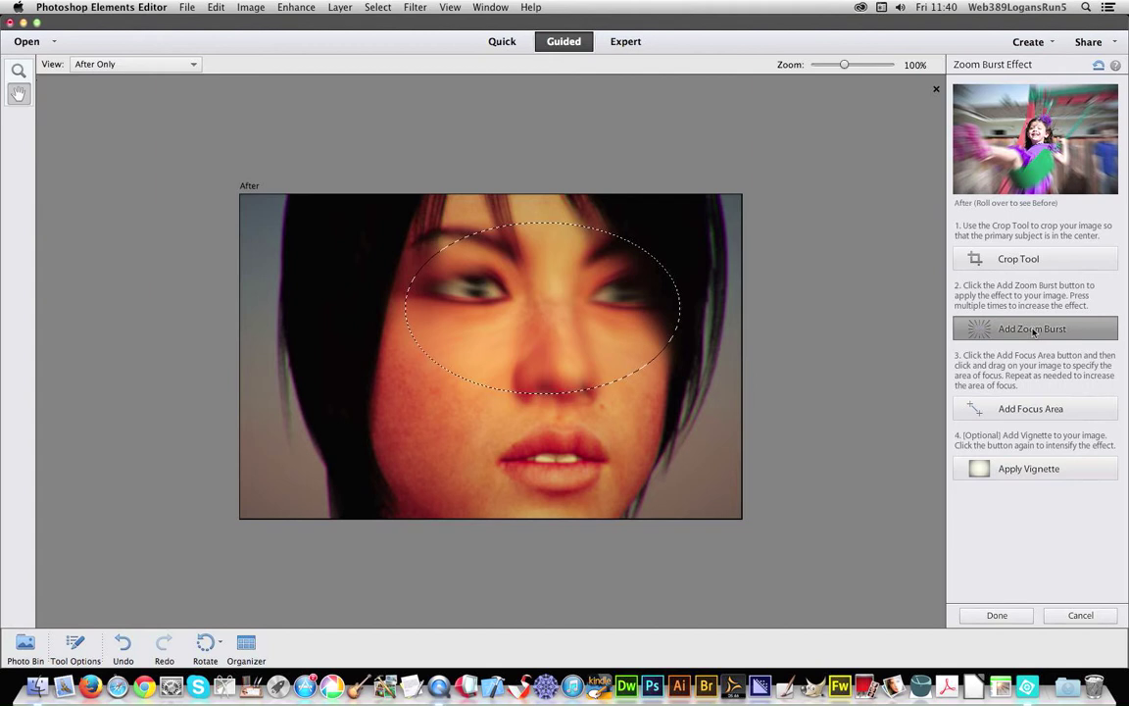
{"action": "left_click", "coordinate": [1033, 330]}
{"action": "left_click", "coordinate": [1033, 330]}
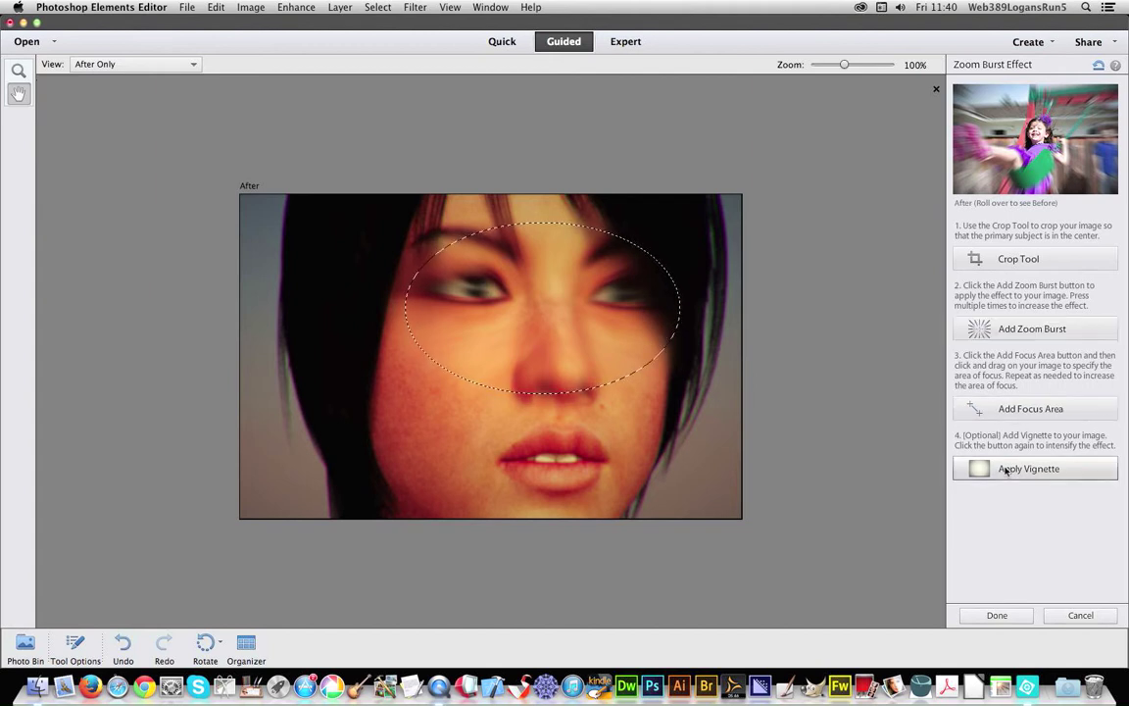
Step: Apply the vignette four times to darken the edges, then accept the effect
{"action": "left_click", "coordinate": [1006, 470]}
{"action": "left_click", "coordinate": [1007, 470]}
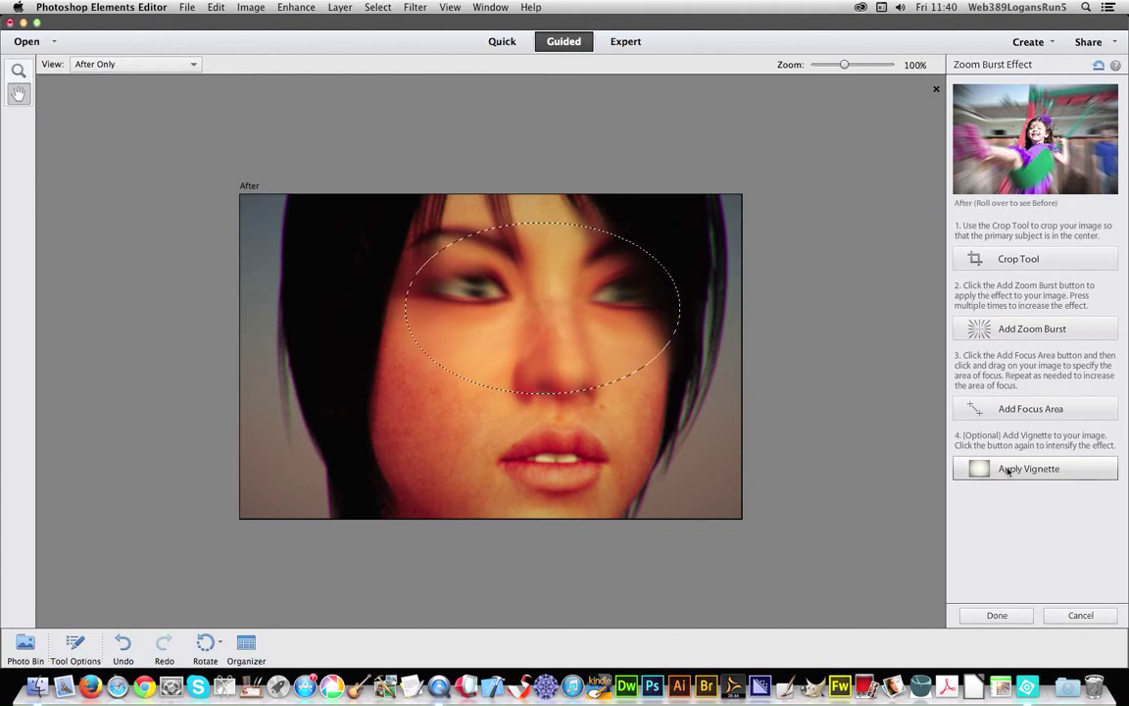
{"action": "left_click", "coordinate": [1008, 470]}
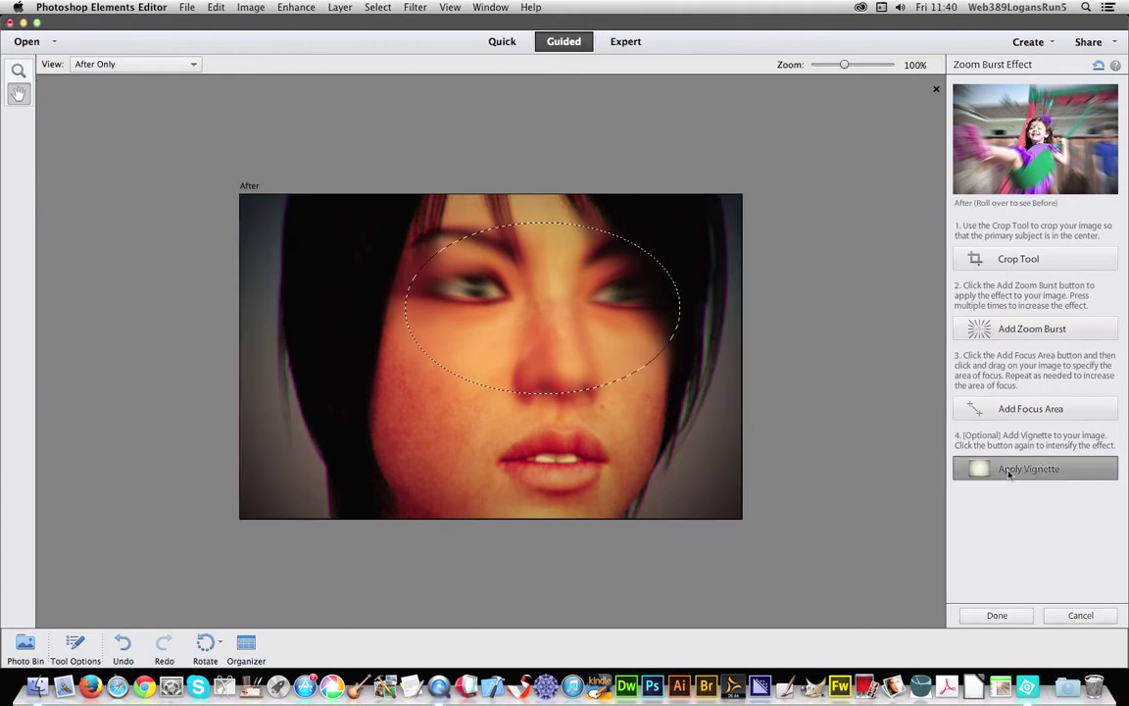
{"action": "left_click", "coordinate": [1009, 470]}
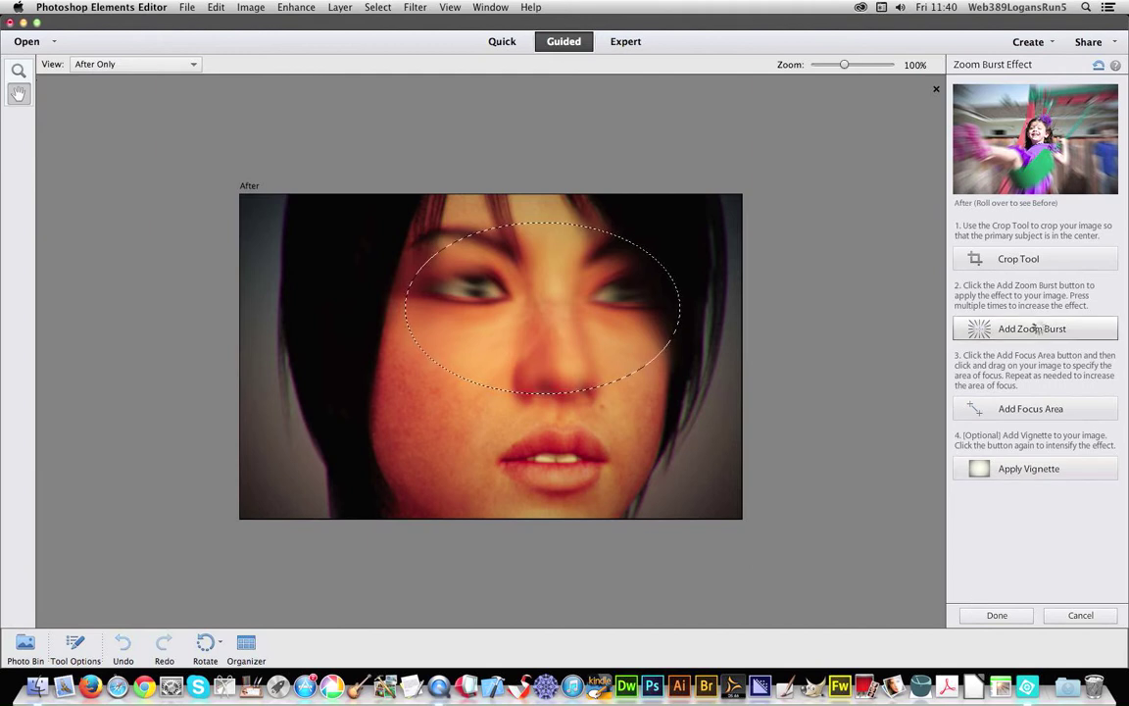
{"action": "left_click", "coordinate": [997, 616]}
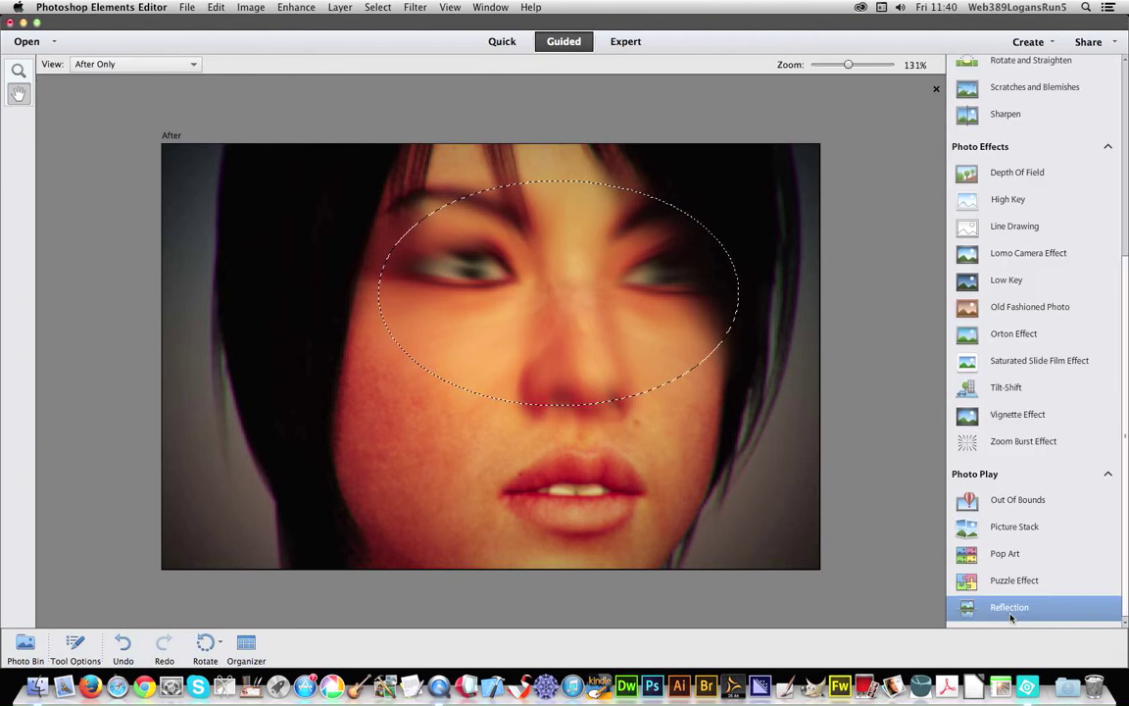
Step: Merge the top effect layers into Layer 1 copy, then replace the selection with a large oval over the face
{"action": "left_click", "coordinate": [629, 43]}
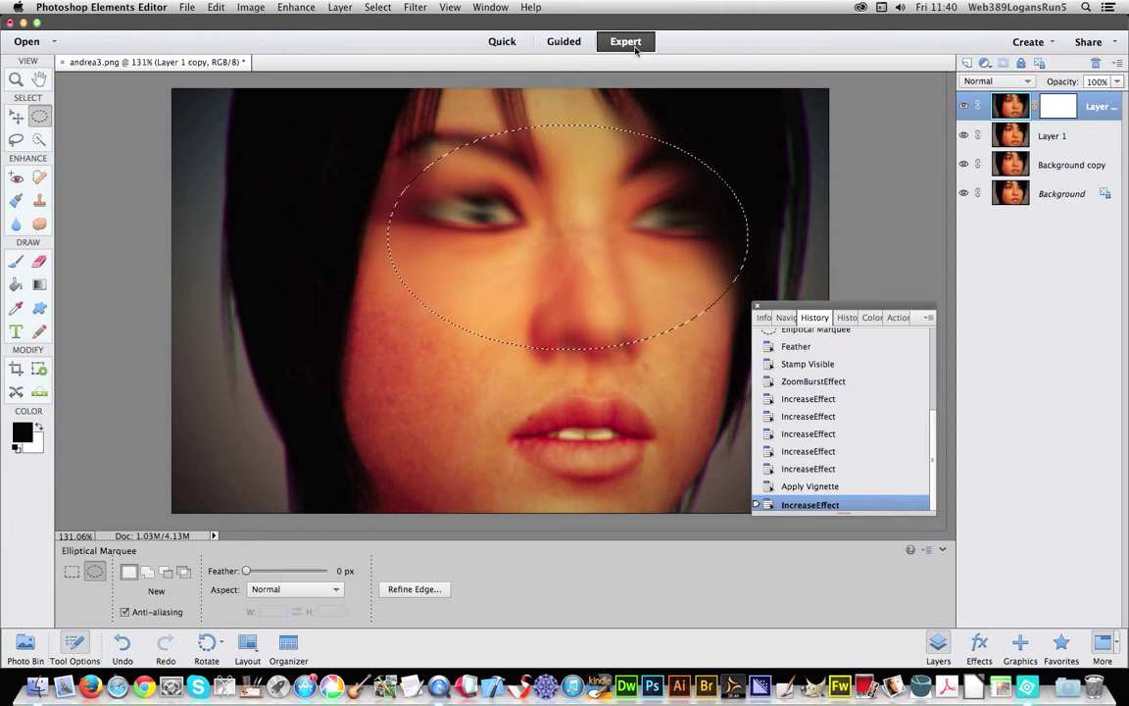
{"action": "left_click", "coordinate": [1071, 165], "text": "shift"}
{"action": "left_click", "coordinate": [338, 7]}
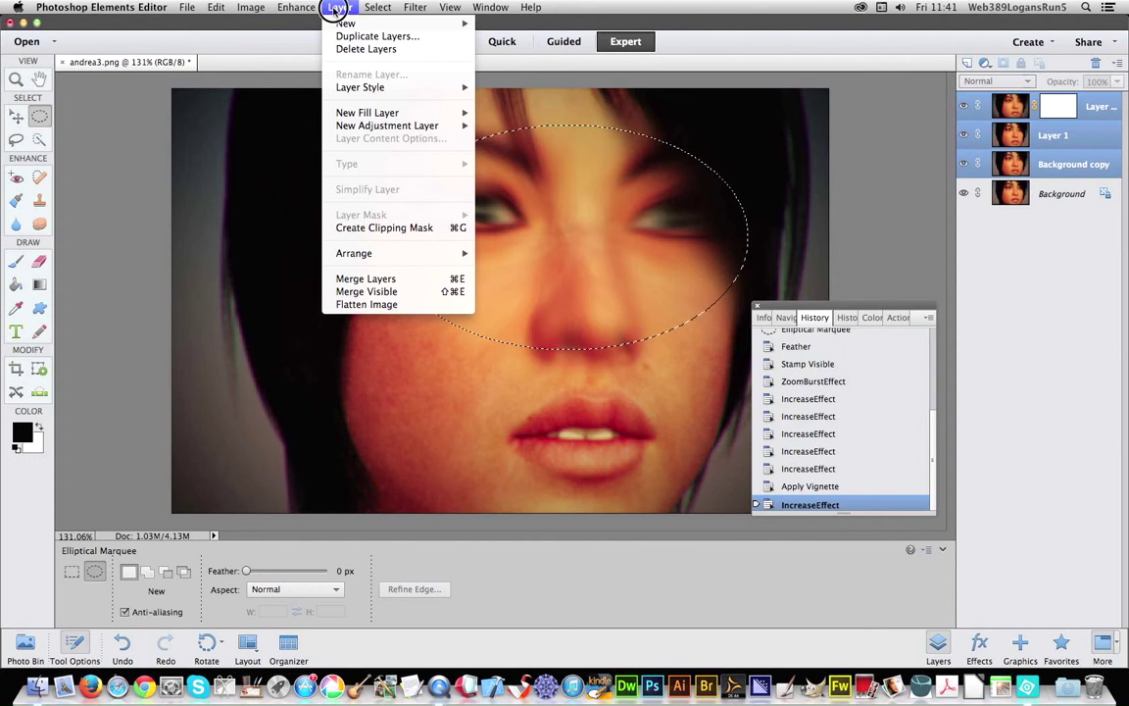
{"action": "left_click", "coordinate": [365, 280]}
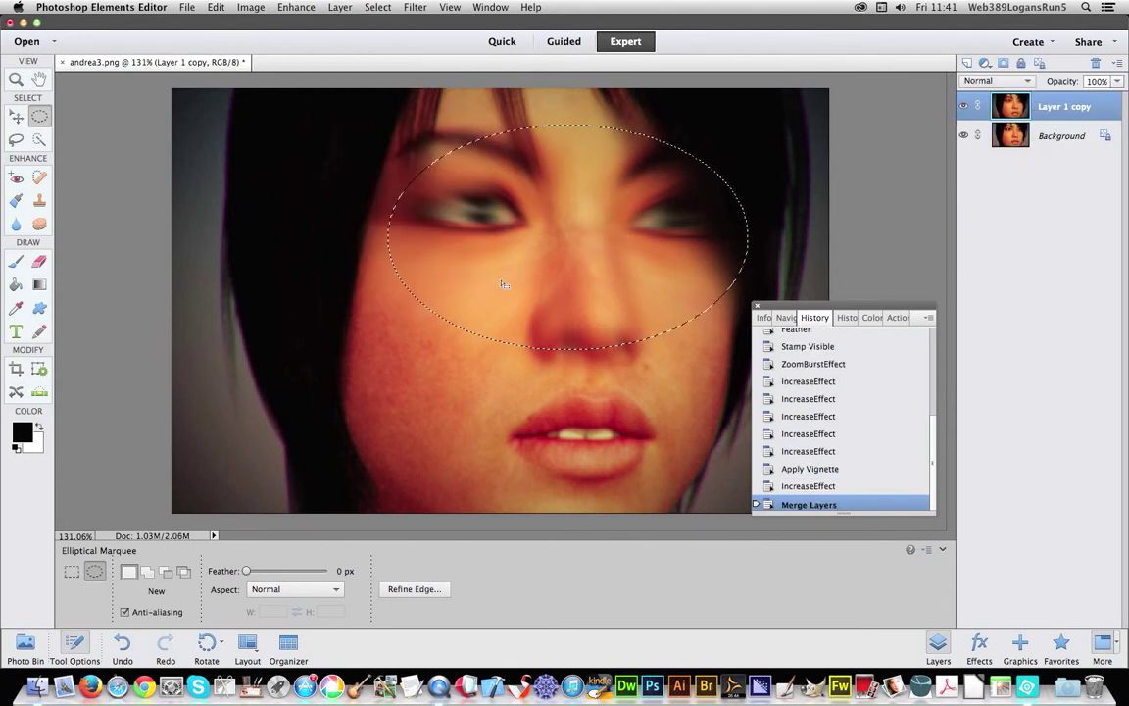
{"action": "left_click", "coordinate": [266, 126]}
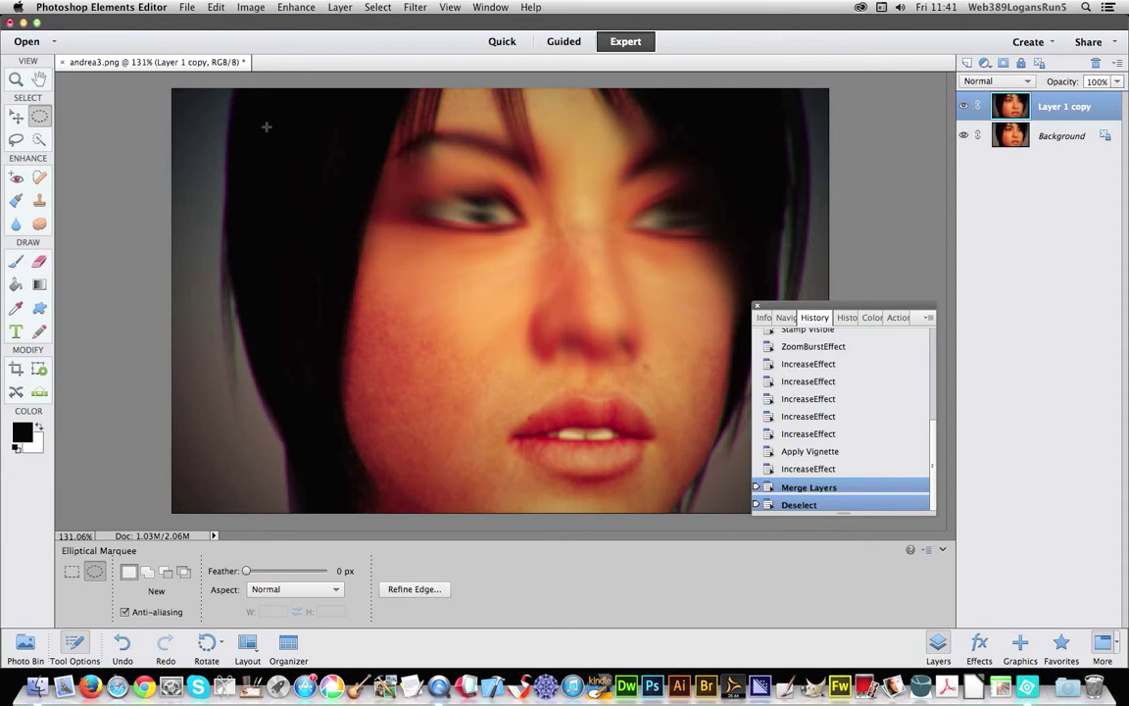
{"action": "left_click_drag", "start_coordinate": [287, 172], "coordinate": [676, 508]}
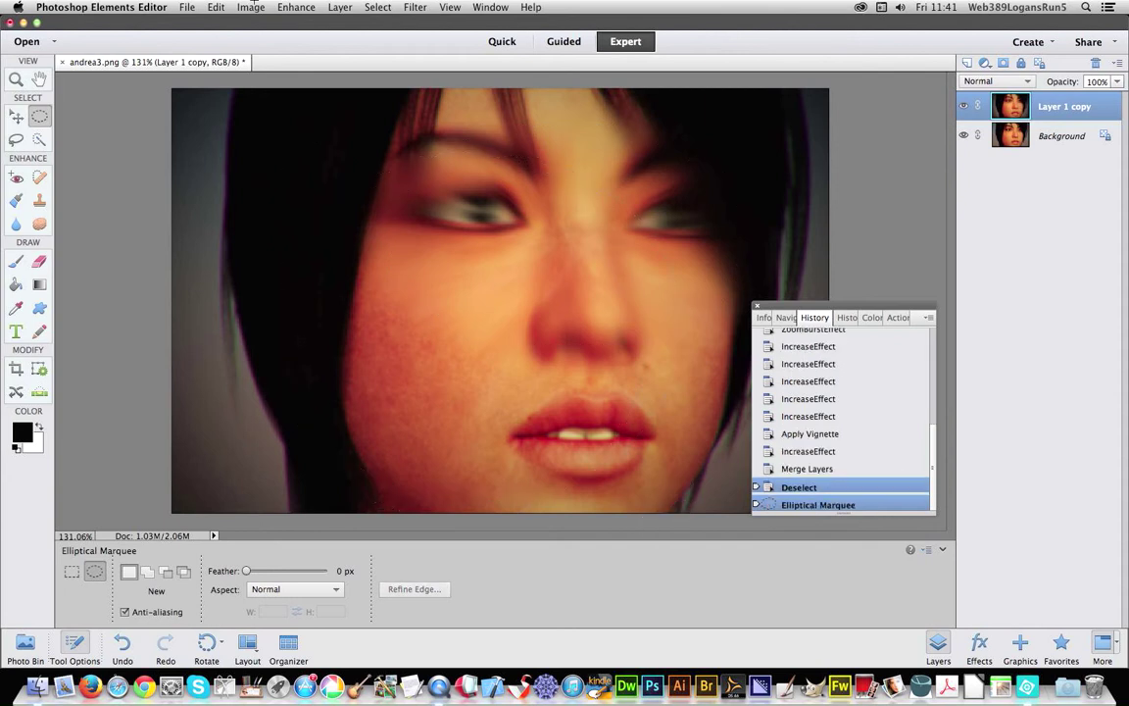
Step: Feather the new face-and-mouth oval selection by 20 pixels
{"action": "left_click", "coordinate": [378, 7]}
{"action": "left_click", "coordinate": [402, 138]}
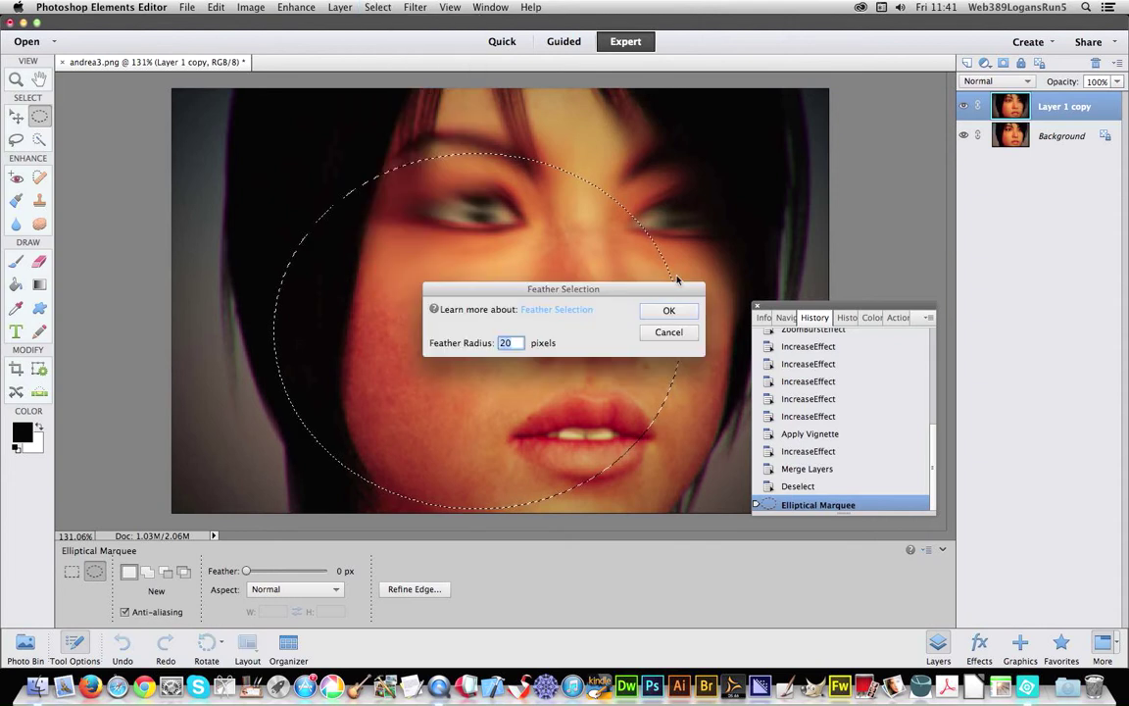
{"action": "left_click", "coordinate": [678, 309]}
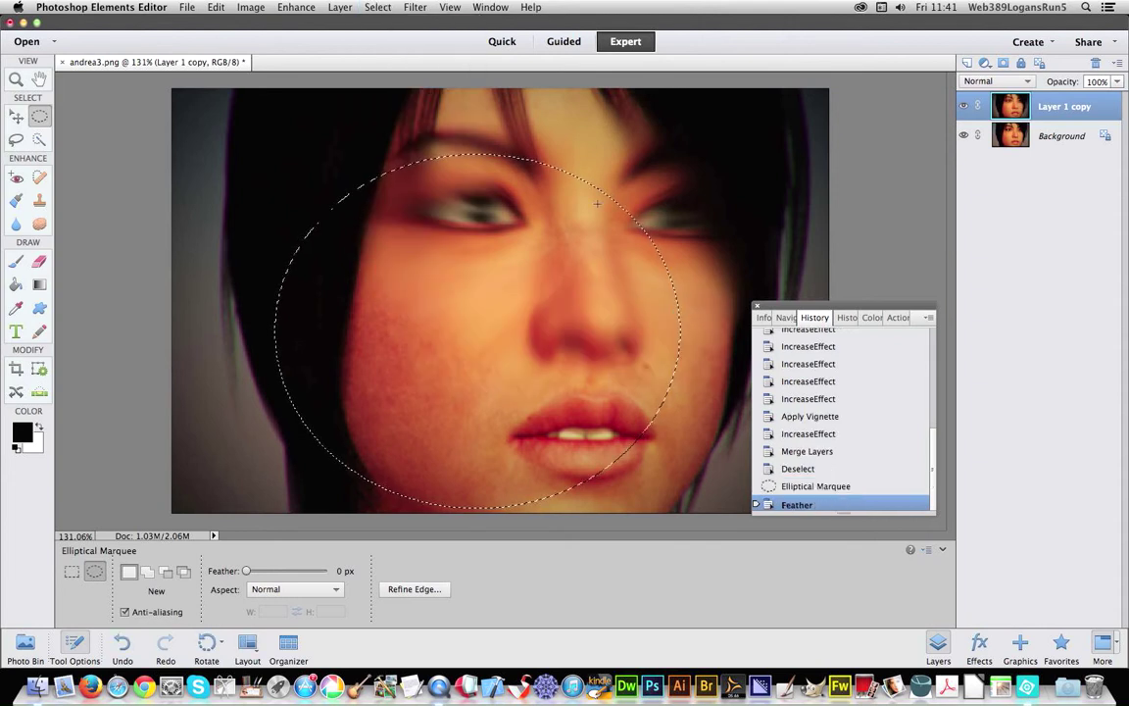
Step: Run the guided Zoom Burst Effect again with a single zoom burst and commit it
{"action": "left_click", "coordinate": [553, 43]}
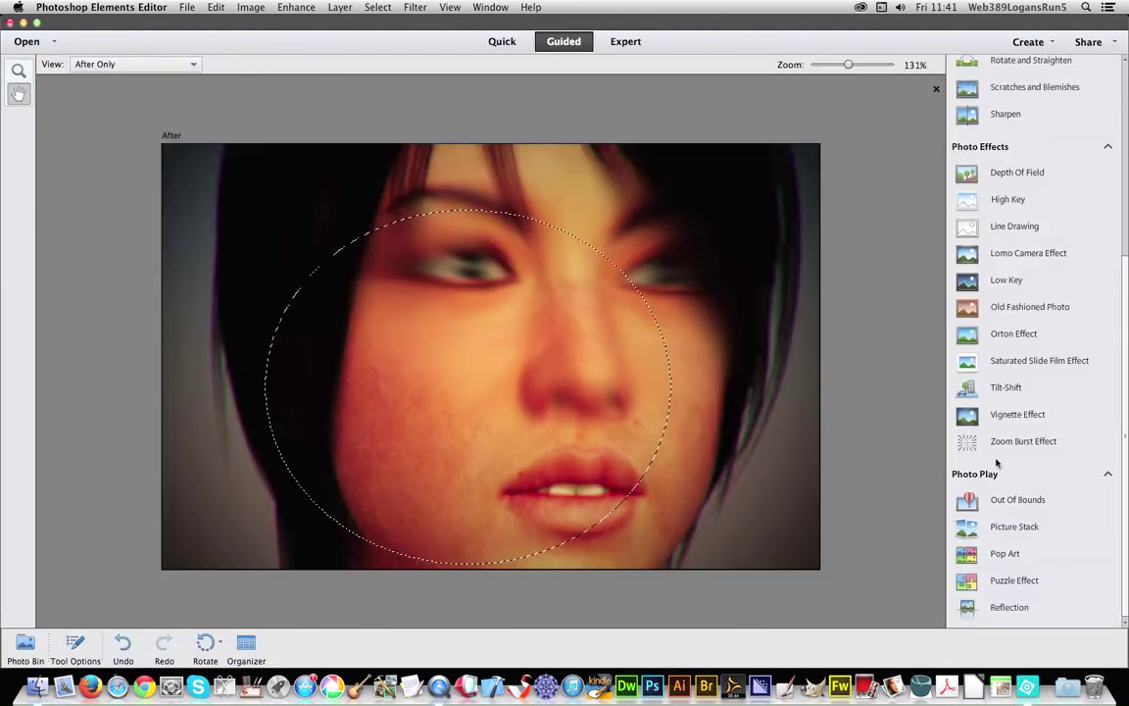
{"action": "left_click", "coordinate": [1018, 442]}
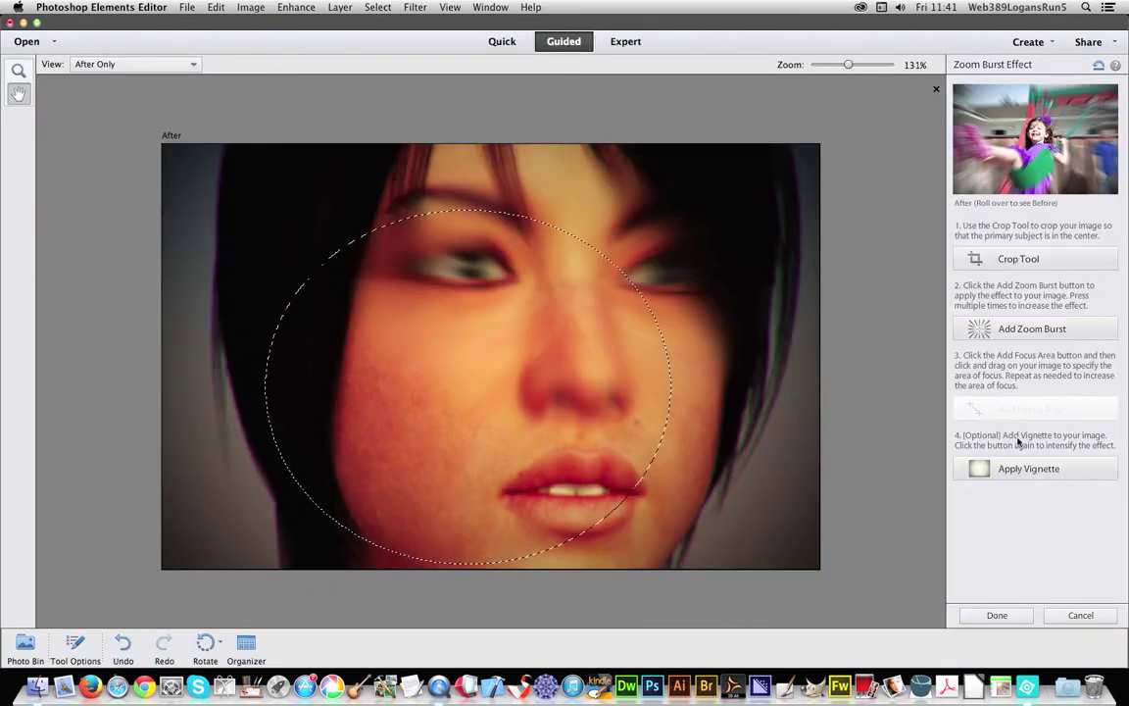
{"action": "left_click", "coordinate": [1016, 329]}
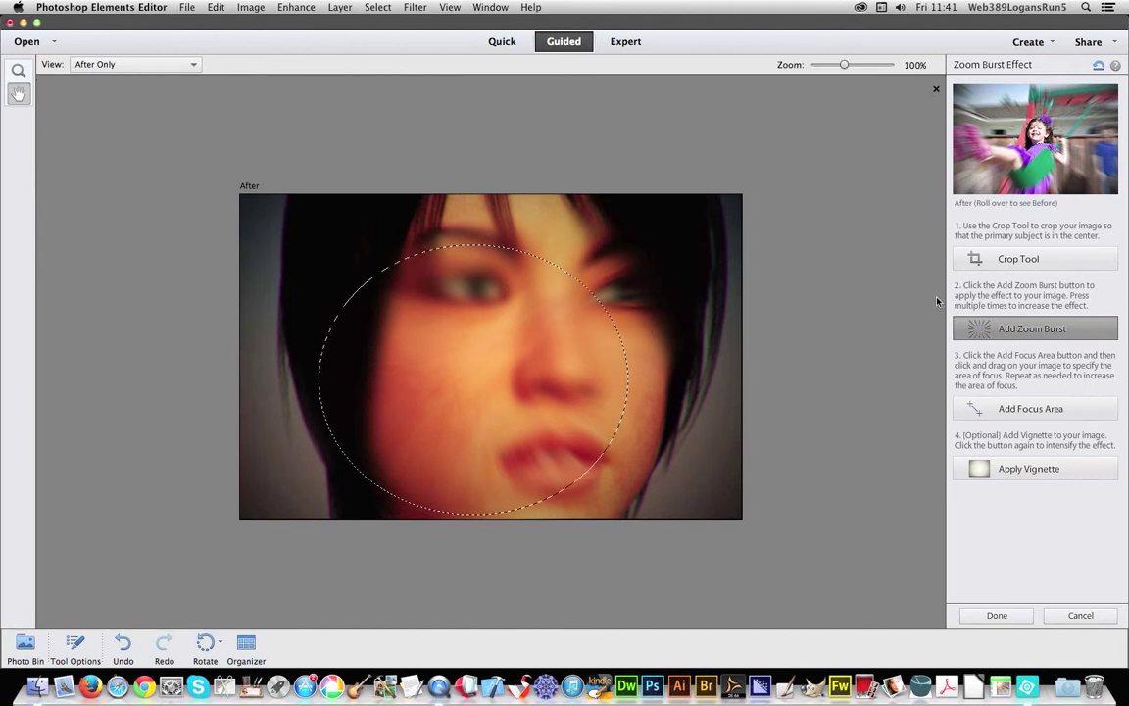
{"action": "left_click", "coordinate": [999, 615]}
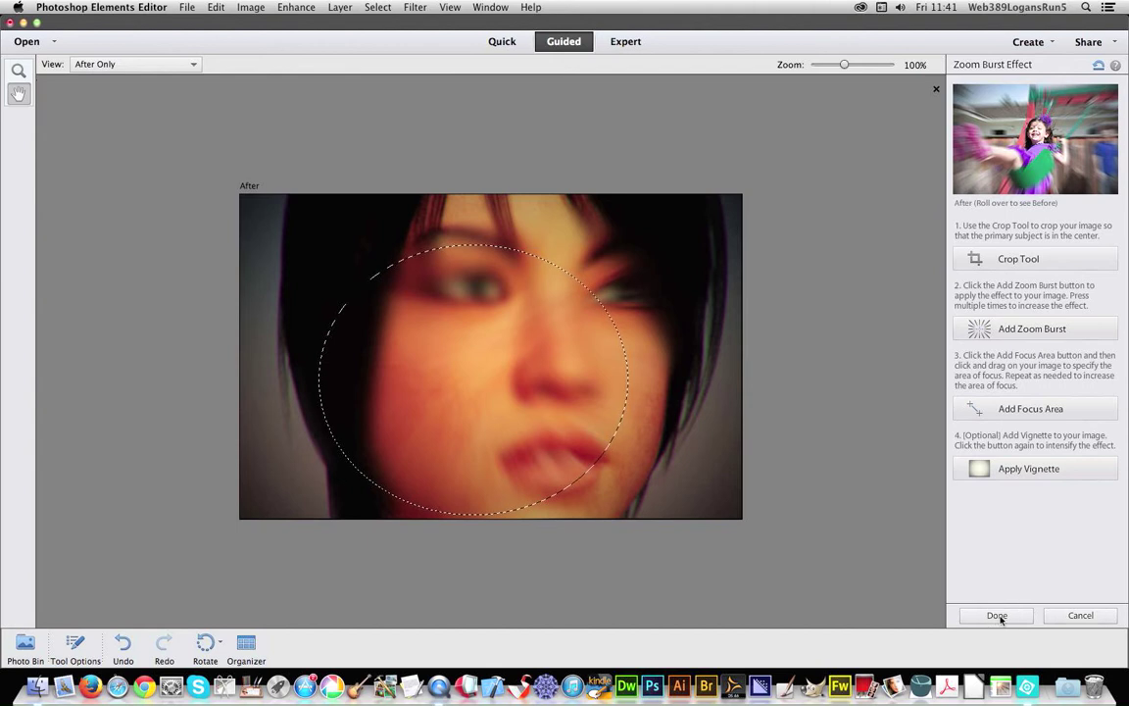
{"action": "left_click", "coordinate": [982, 617]}
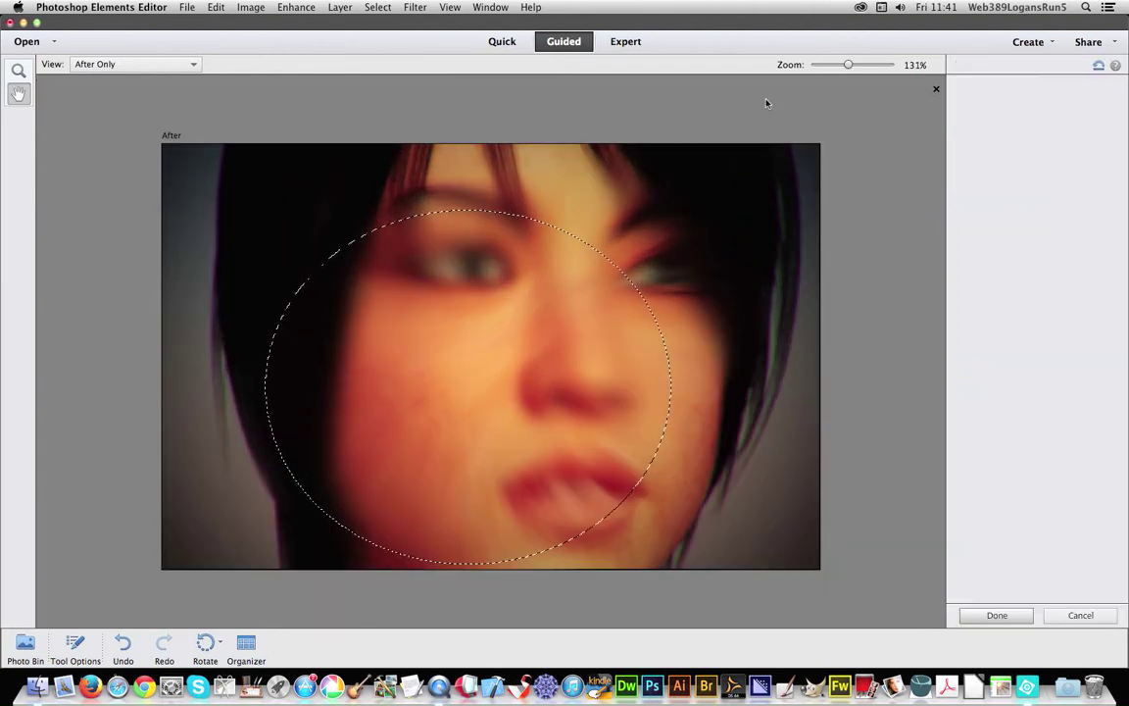
Step: In Expert mode, merge Layer 2 through Layer 1 copy into one Layer 2 and deselect
{"action": "left_click", "coordinate": [627, 42]}
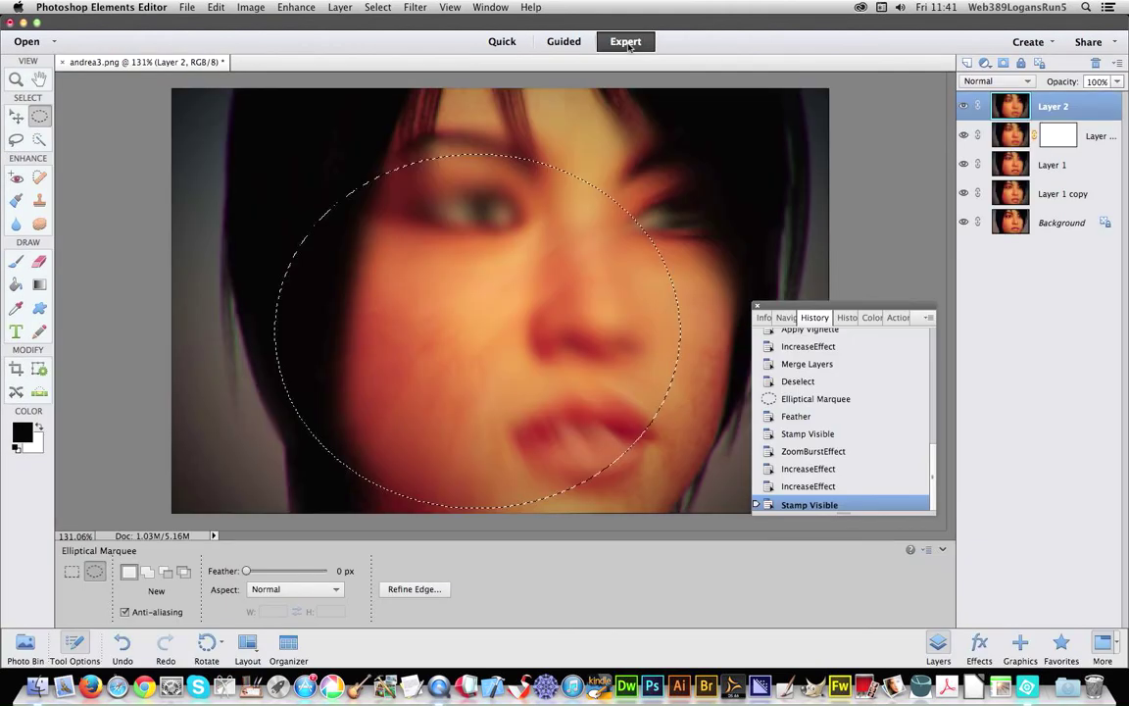
{"action": "left_click", "coordinate": [1069, 196], "text": "shift"}
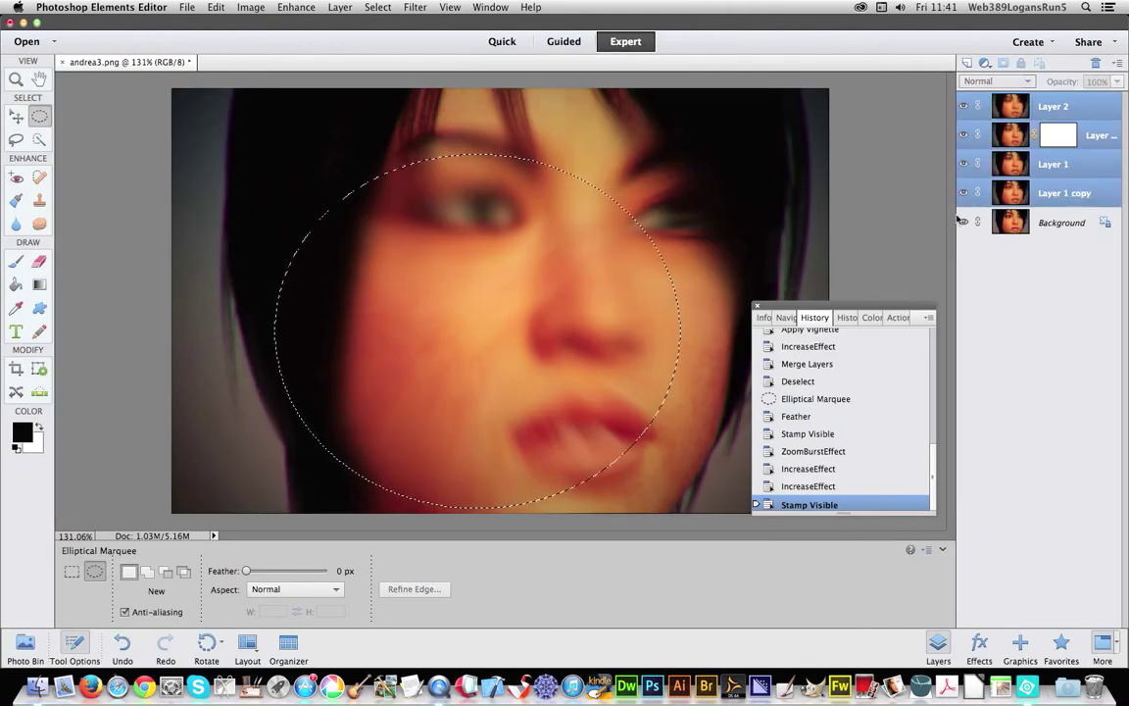
{"action": "left_click", "coordinate": [338, 7]}
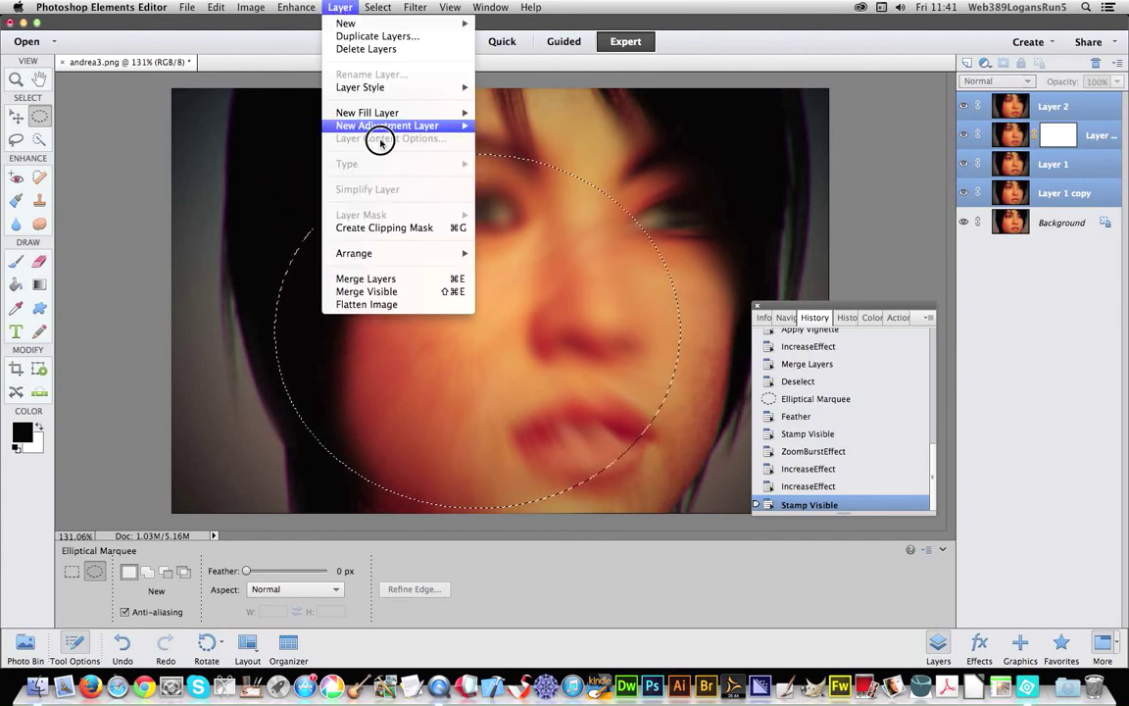
{"action": "left_click", "coordinate": [382, 280]}
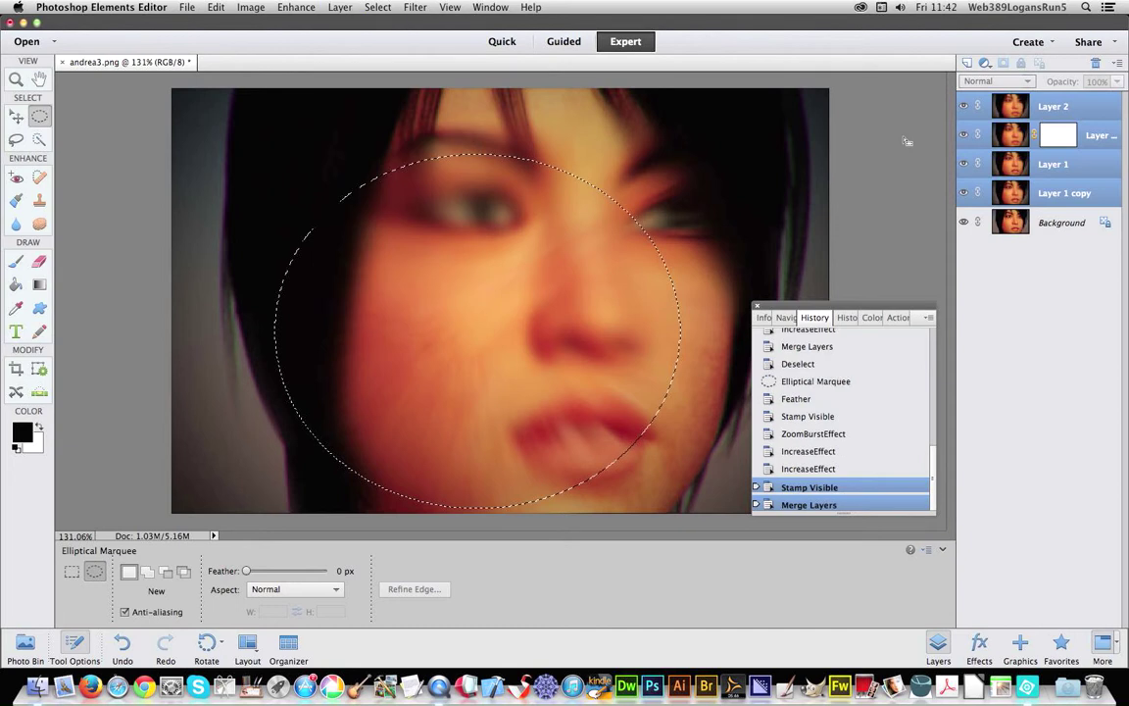
{"action": "left_click", "coordinate": [378, 7]}
{"action": "left_click", "coordinate": [377, 36]}
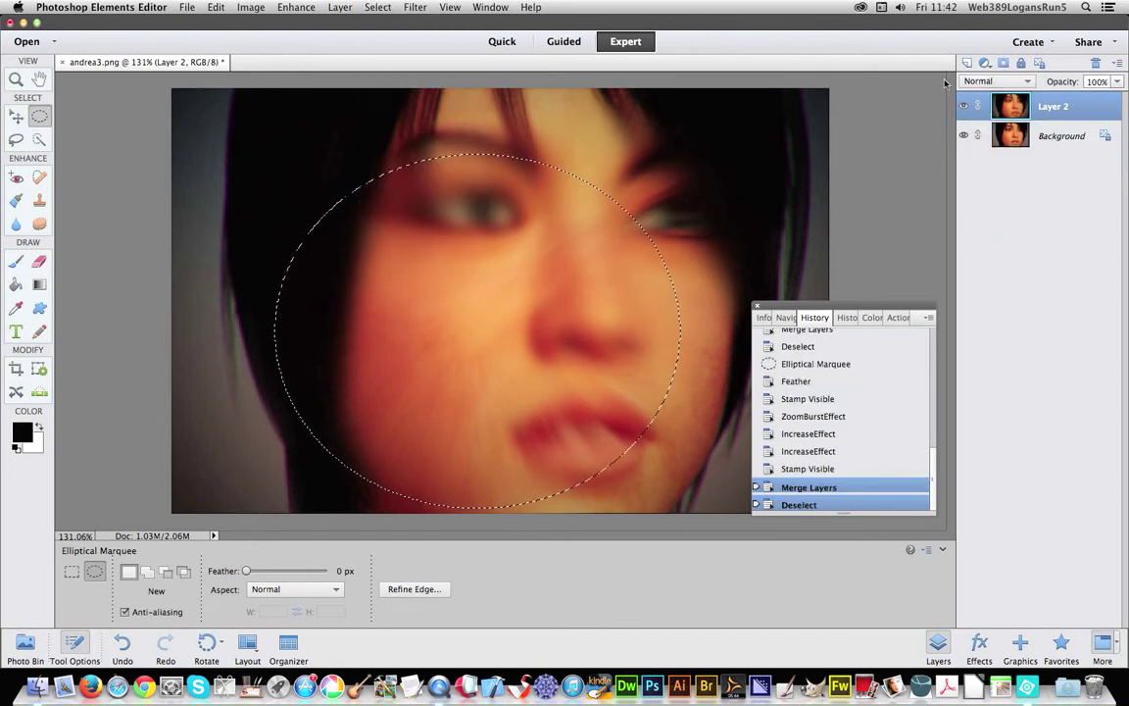
Step: On the Background layer, apply Pixelate > Color Halftone with an 8-pixel max radius
{"action": "left_click", "coordinate": [1067, 144]}
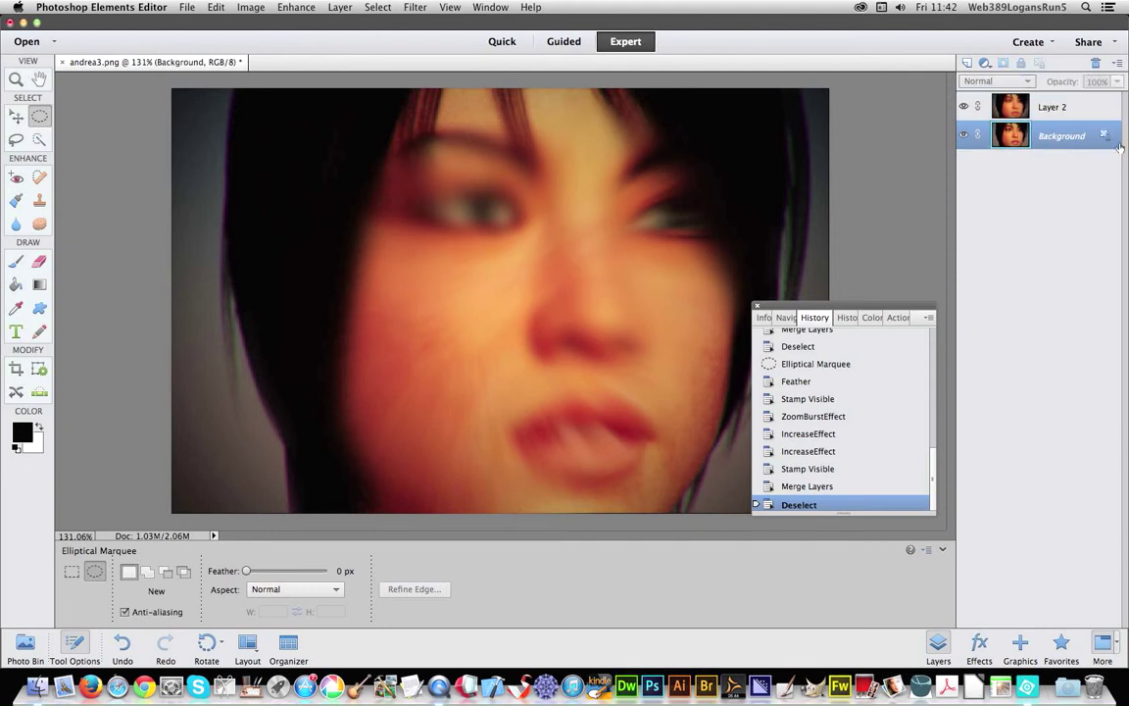
{"action": "left_click", "coordinate": [414, 7]}
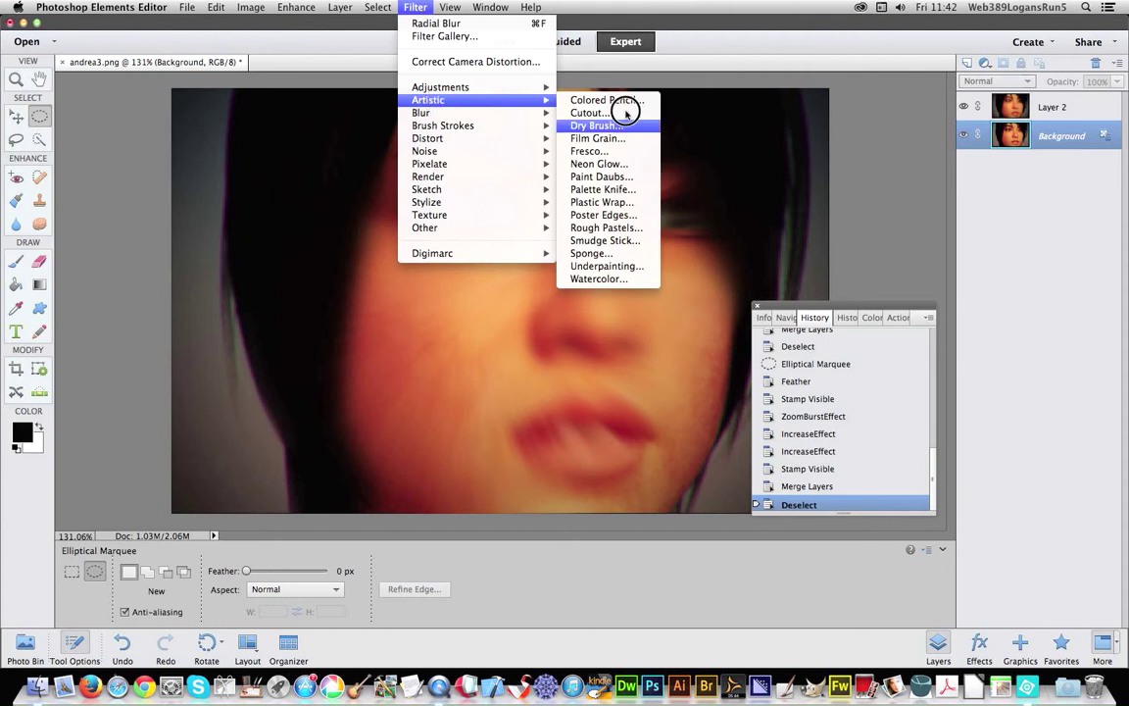
{"action": "mouse_move", "coordinate": [469, 163]}
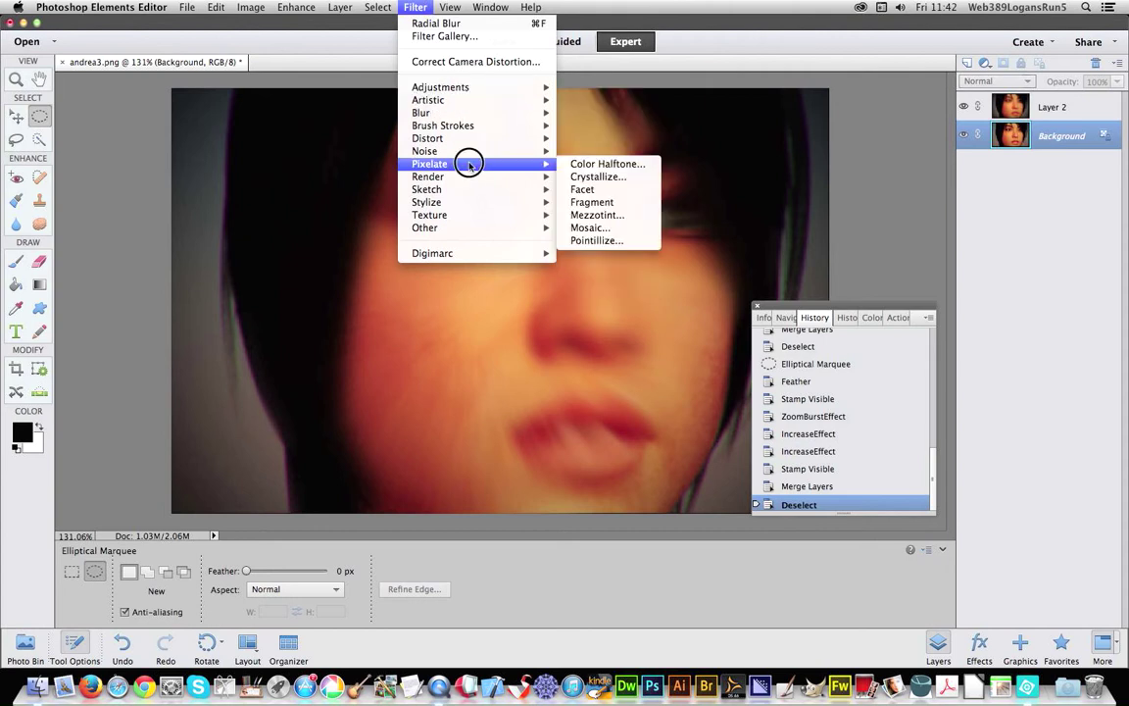
{"action": "left_click", "coordinate": [608, 164]}
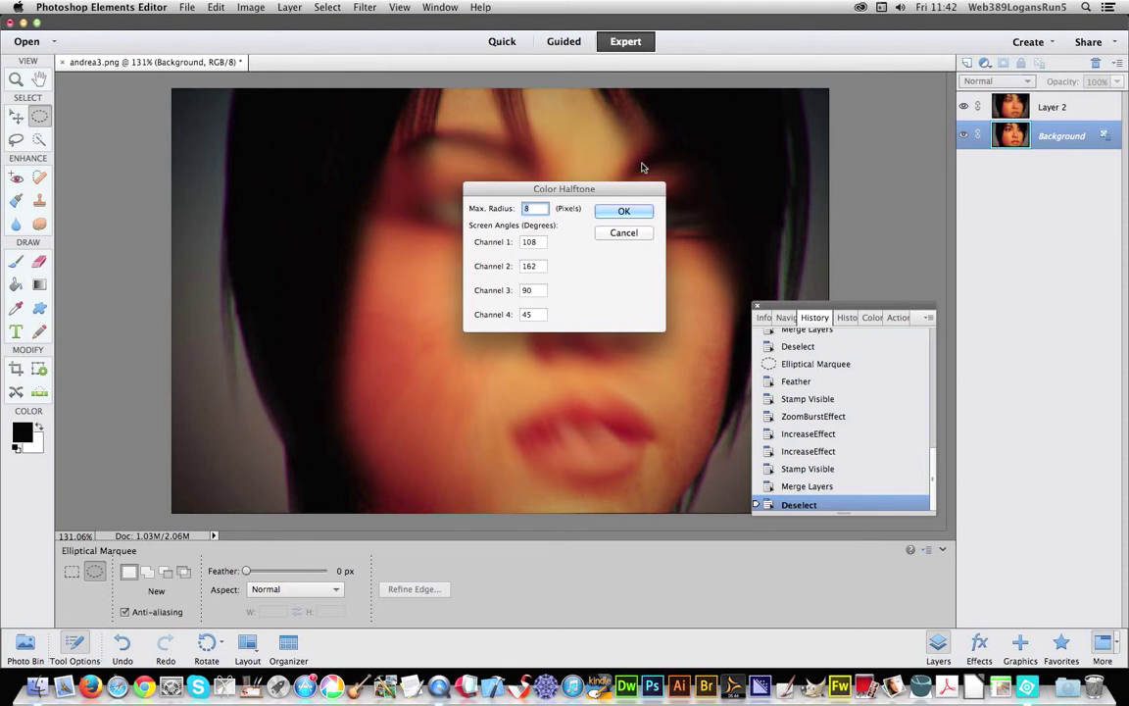
{"action": "left_click", "coordinate": [624, 211]}
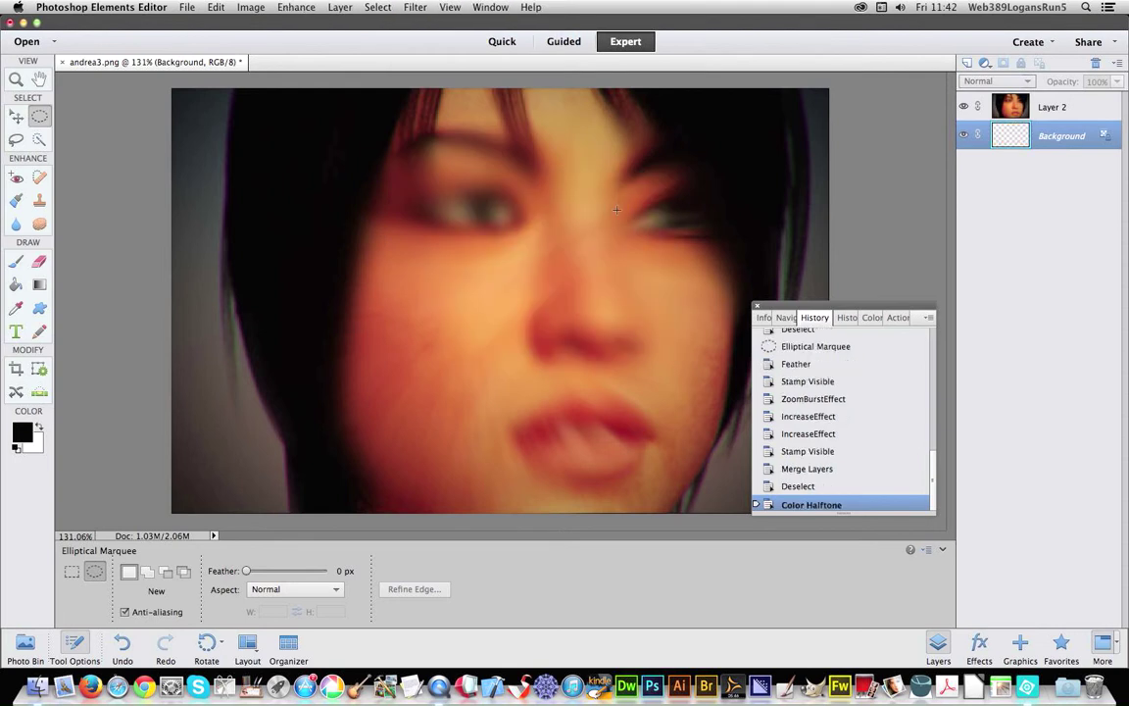
Step: Try Lighten and Soft Light blending on Layer 2, then settle on Darken
{"action": "left_click", "coordinate": [1056, 110]}
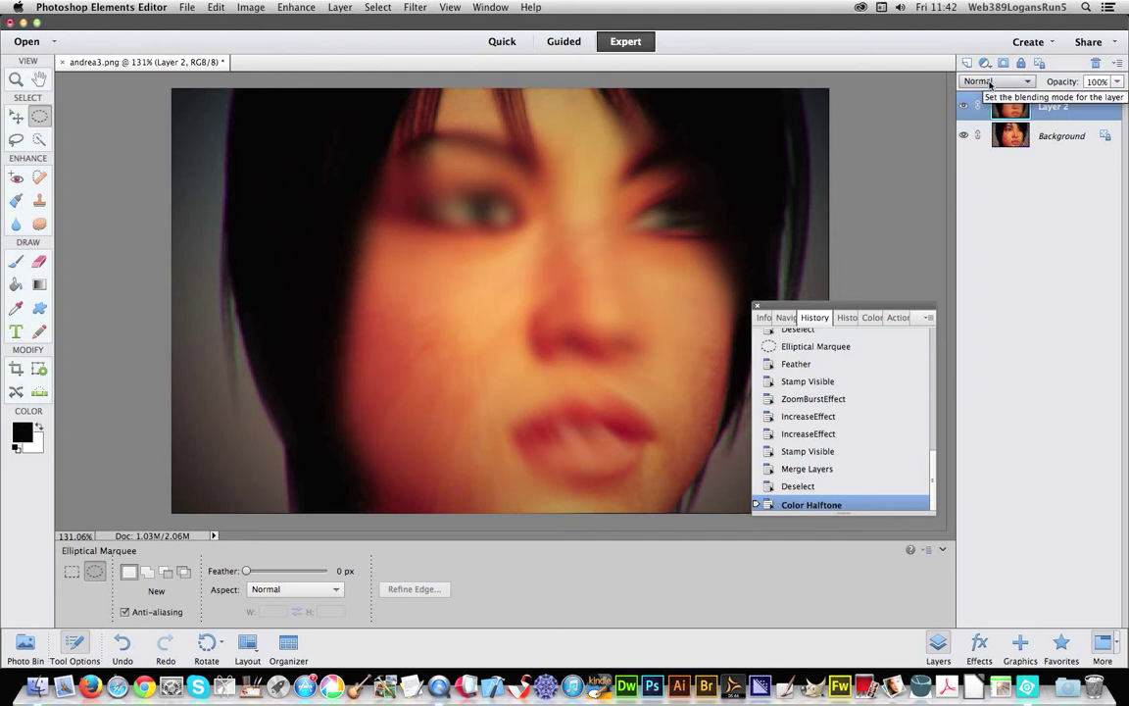
{"action": "left_click", "coordinate": [989, 84]}
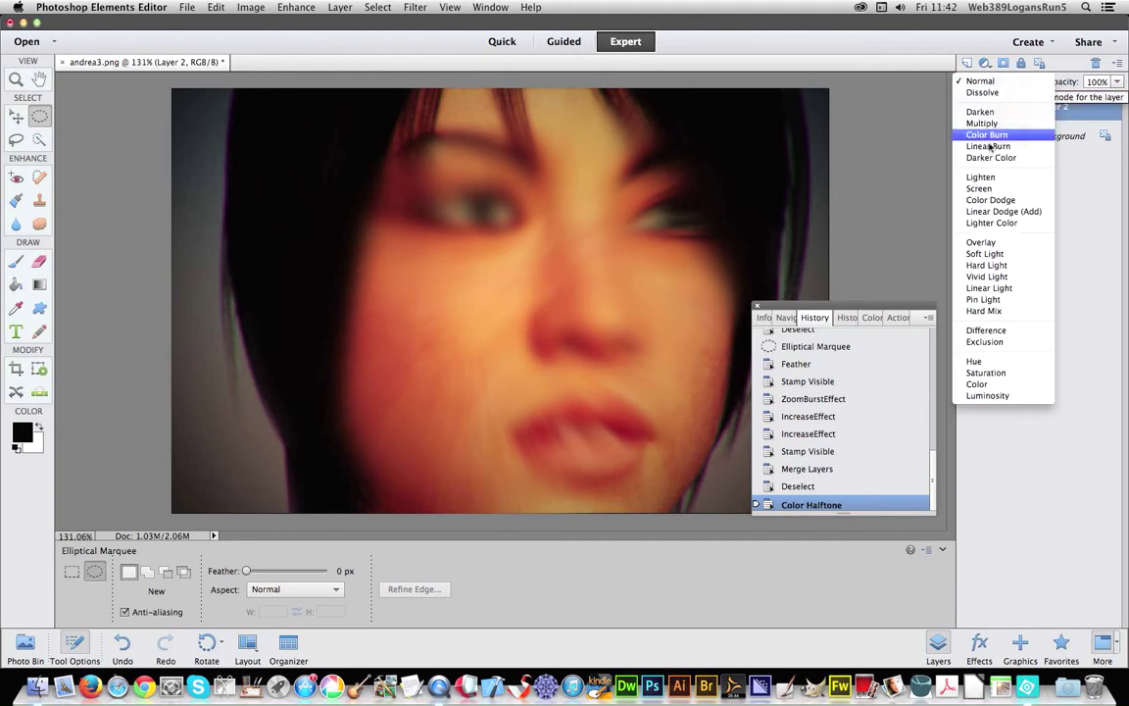
{"action": "left_click", "coordinate": [981, 178]}
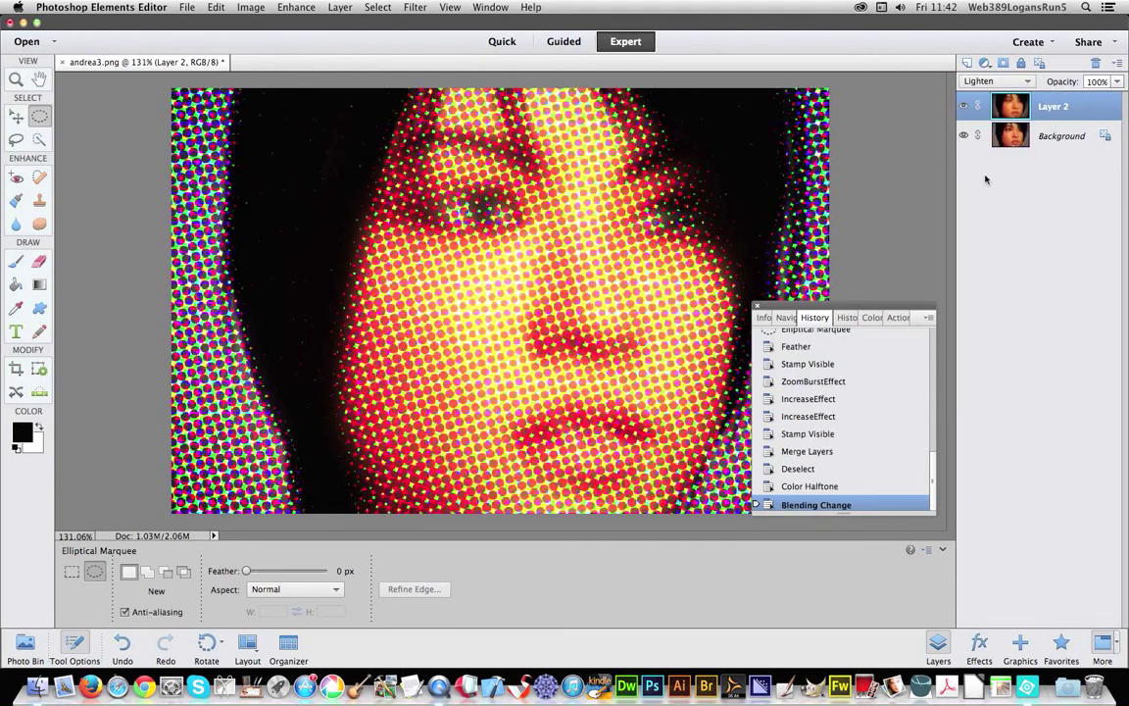
{"action": "left_click", "coordinate": [998, 84]}
{"action": "left_click", "coordinate": [921, 151]}
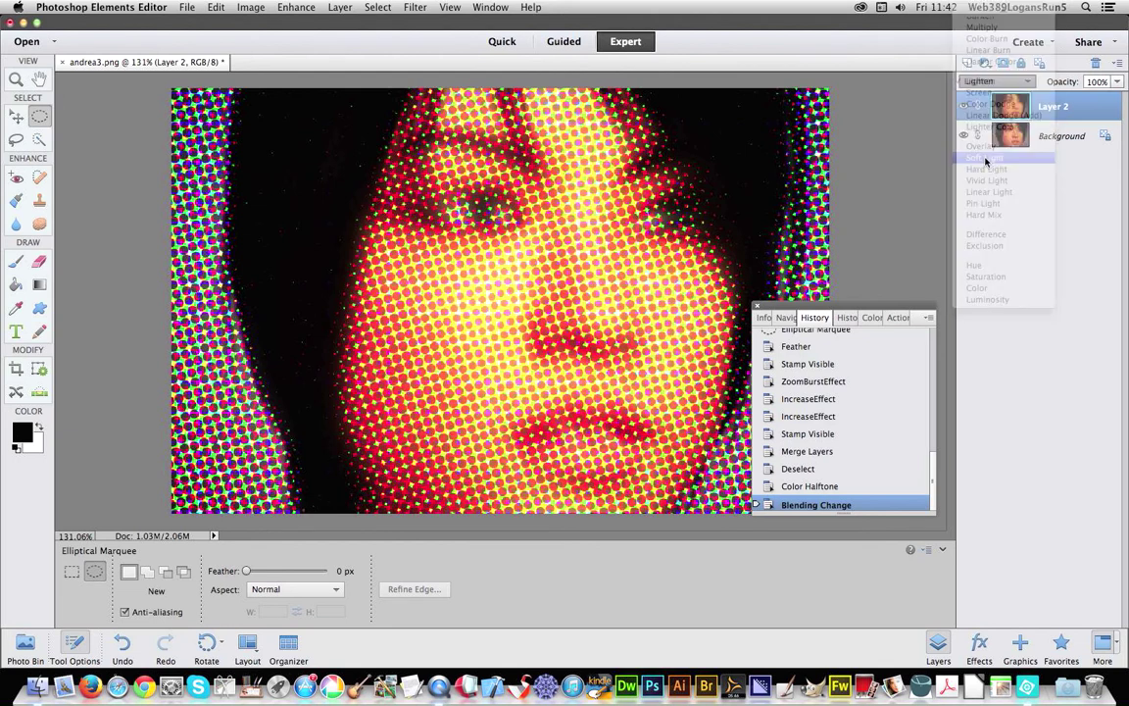
{"action": "left_click", "coordinate": [995, 81]}
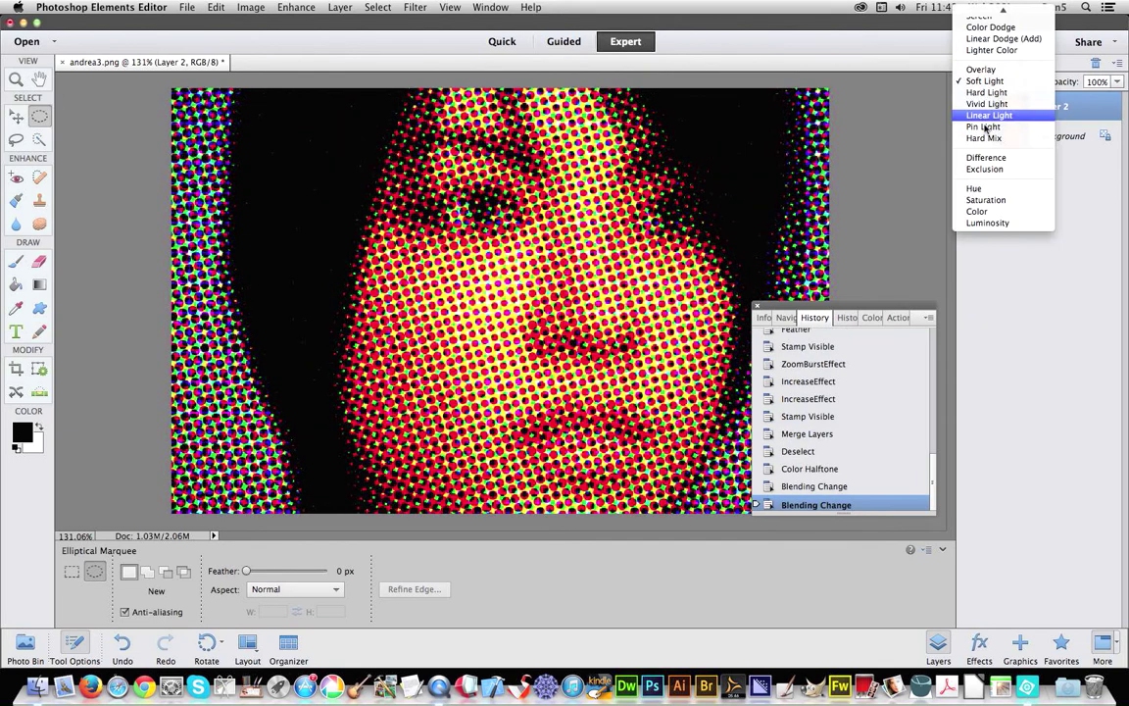
{"action": "scroll", "coordinate": [985, 118], "scroll_direction": "up", "scroll_amount": 5}
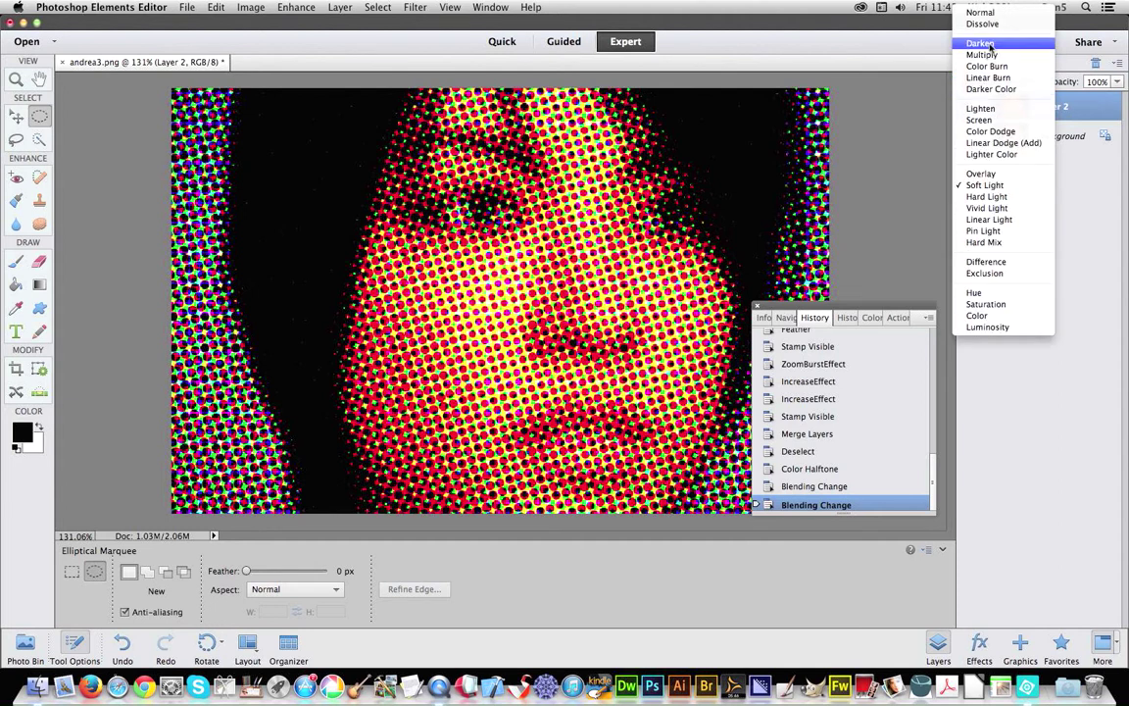
{"action": "left_click", "coordinate": [988, 45]}
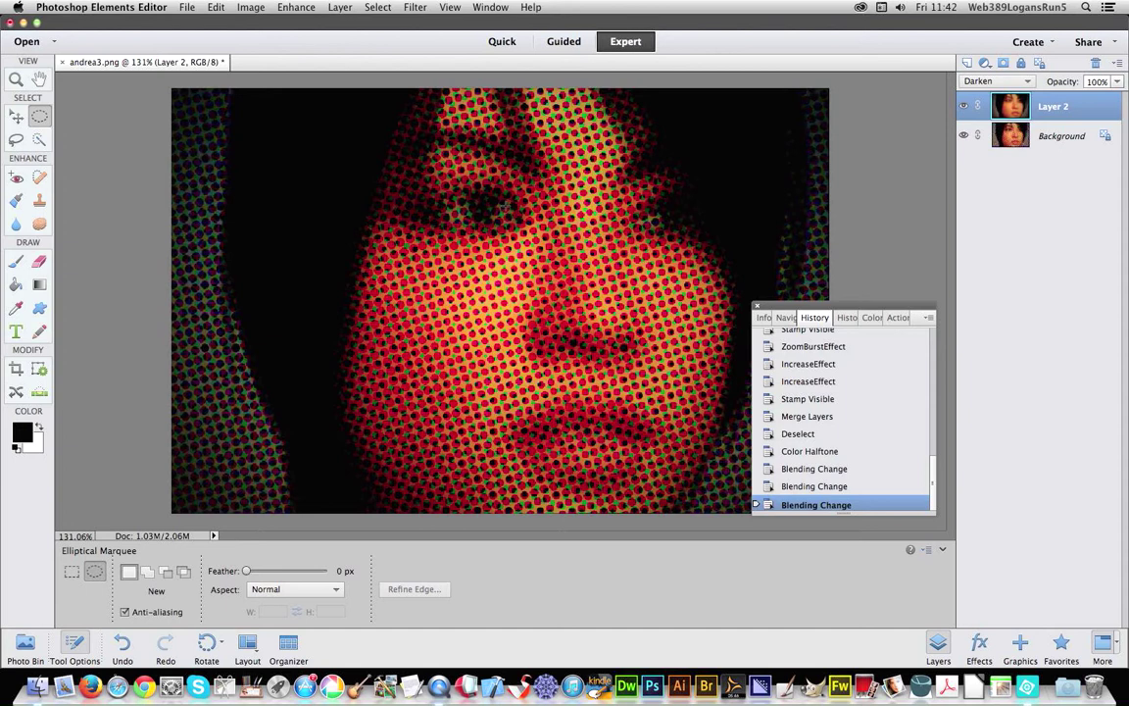
Step: Undo the Color Halftone by reverting to the Deselect history state, leaving the Background selected
{"action": "left_click", "coordinate": [799, 434]}
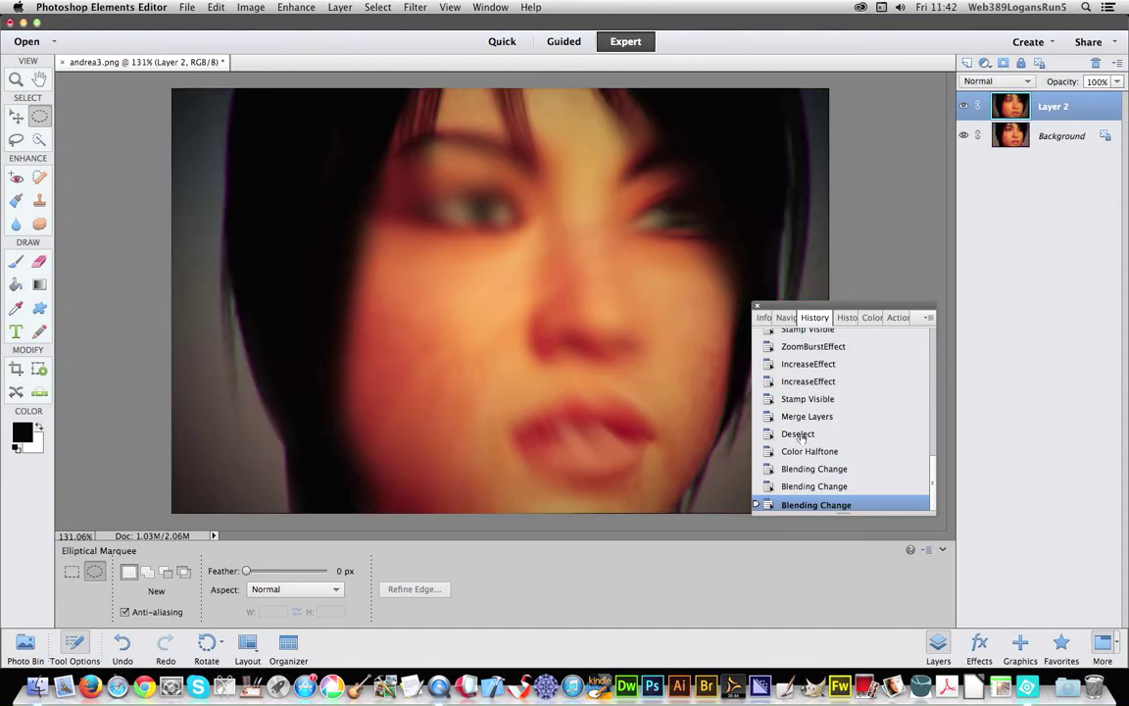
{"action": "left_click", "coordinate": [1012, 136]}
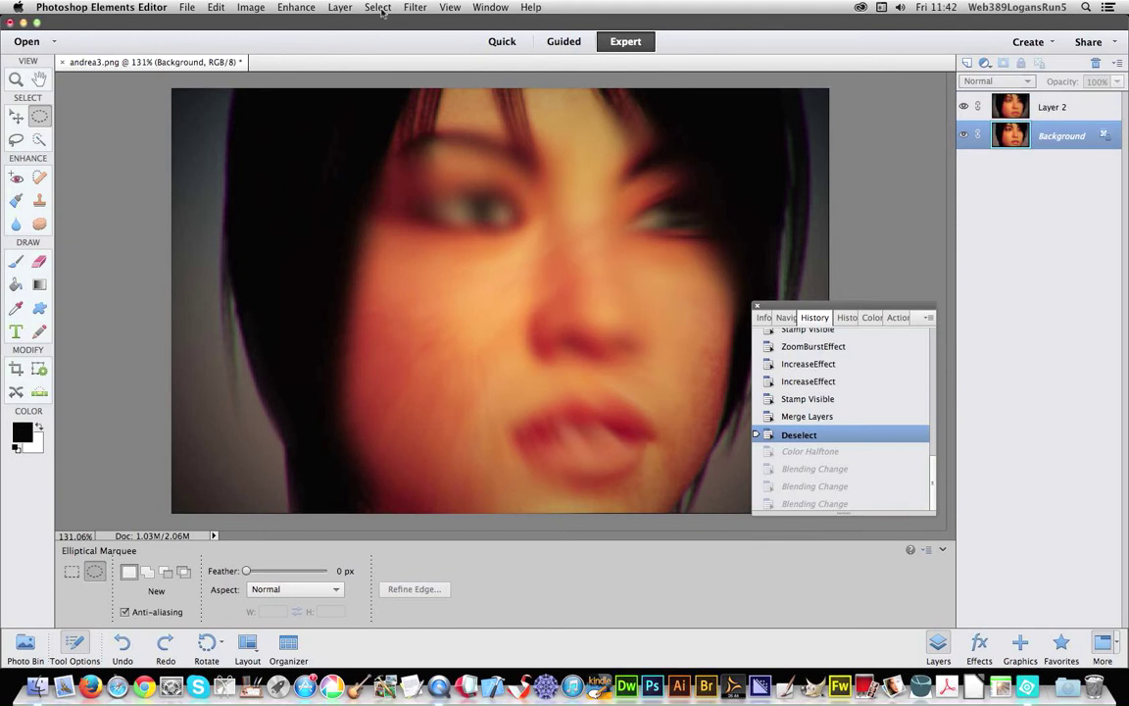
{"action": "left_click", "coordinate": [415, 8]}
{"action": "left_click", "coordinate": [1029, 166]}
Step: Set Layer 2's blend mode to Overlay, after briefly trying Screen
{"action": "key", "text": "alt+bracketright"}
{"action": "left_click", "coordinate": [1006, 83]}
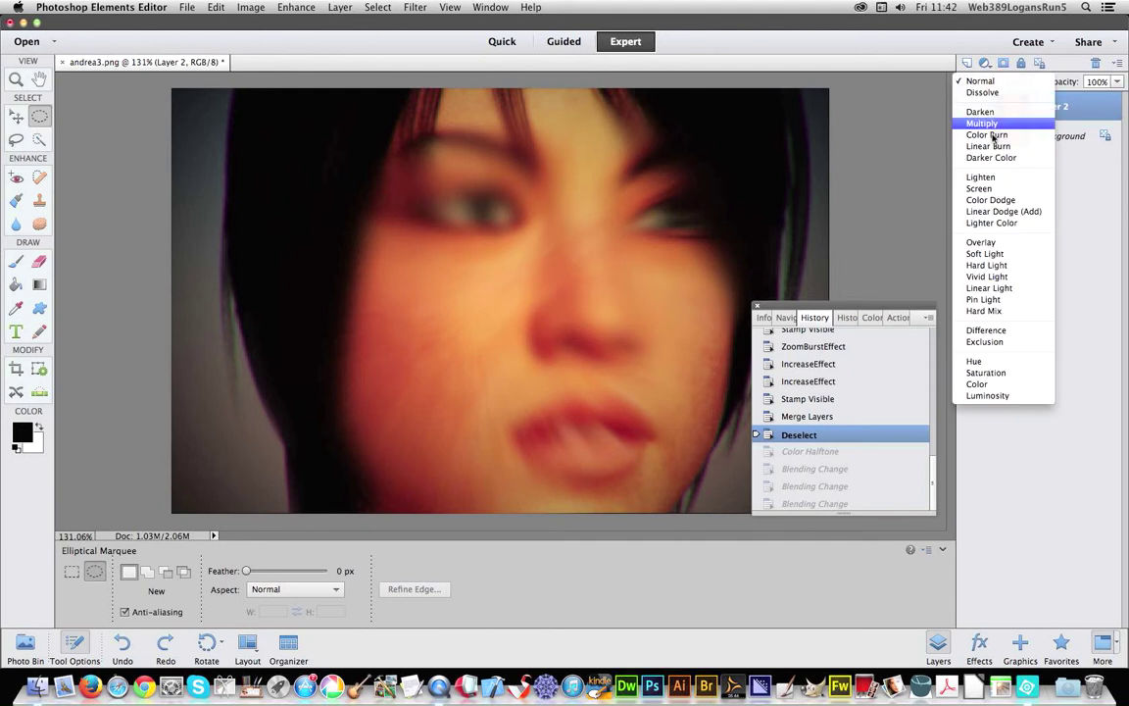
{"action": "left_click", "coordinate": [981, 189]}
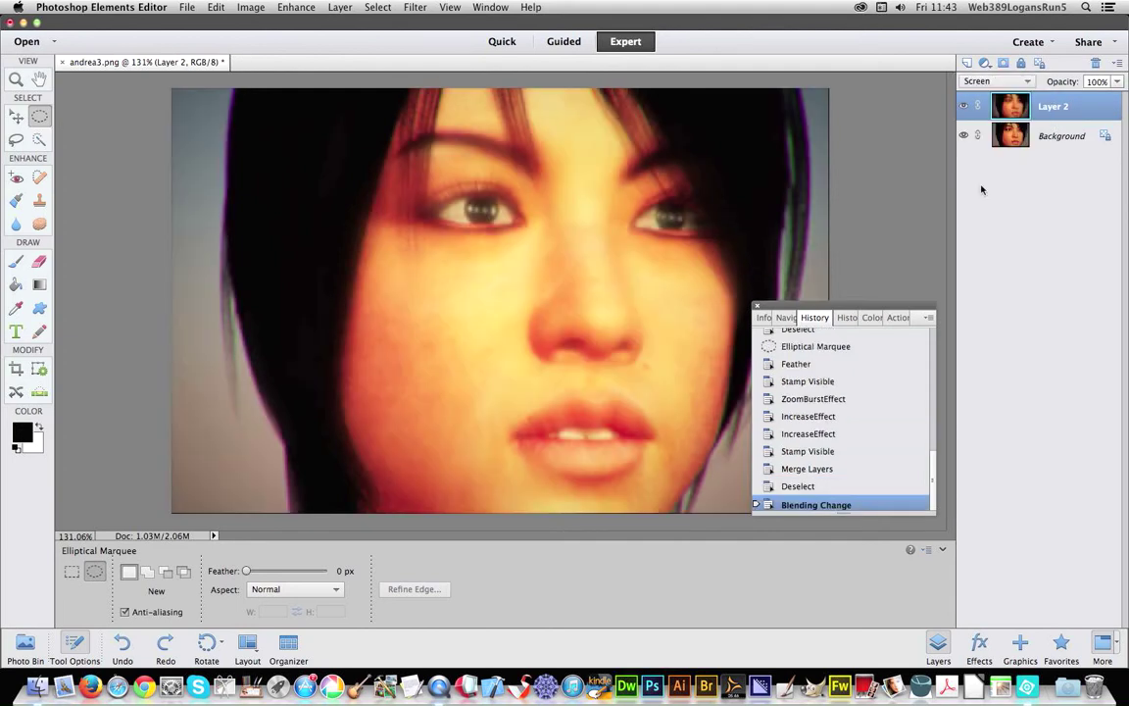
{"action": "left_click", "coordinate": [978, 82]}
{"action": "left_click", "coordinate": [981, 135]}
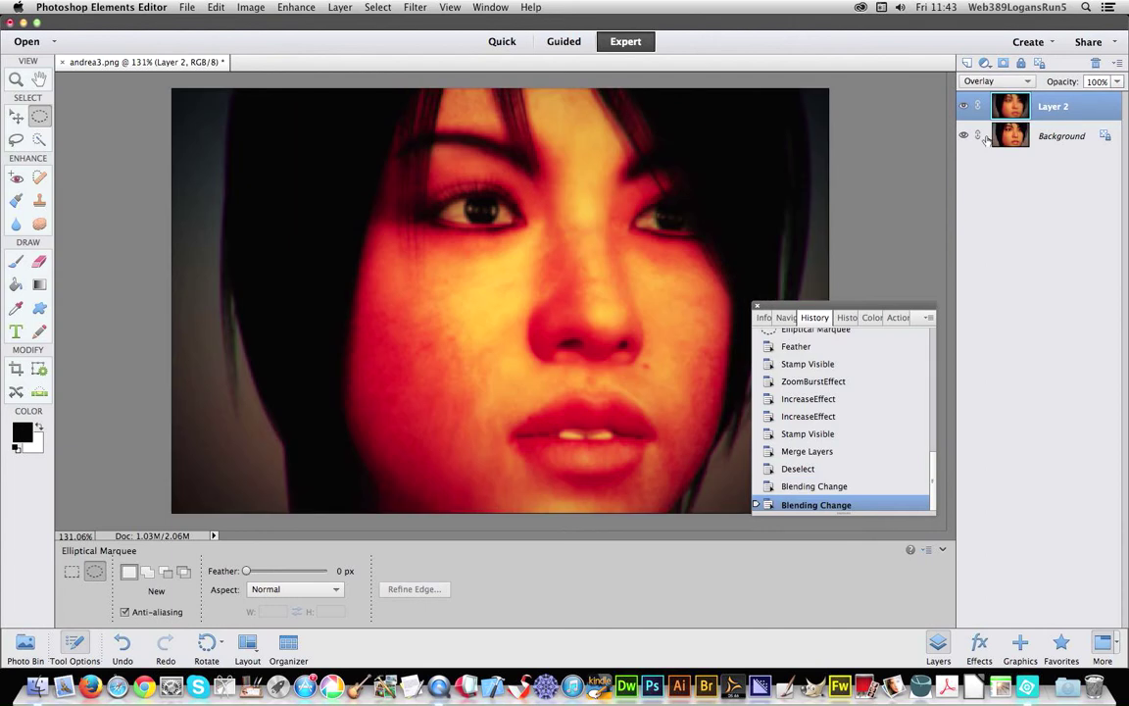